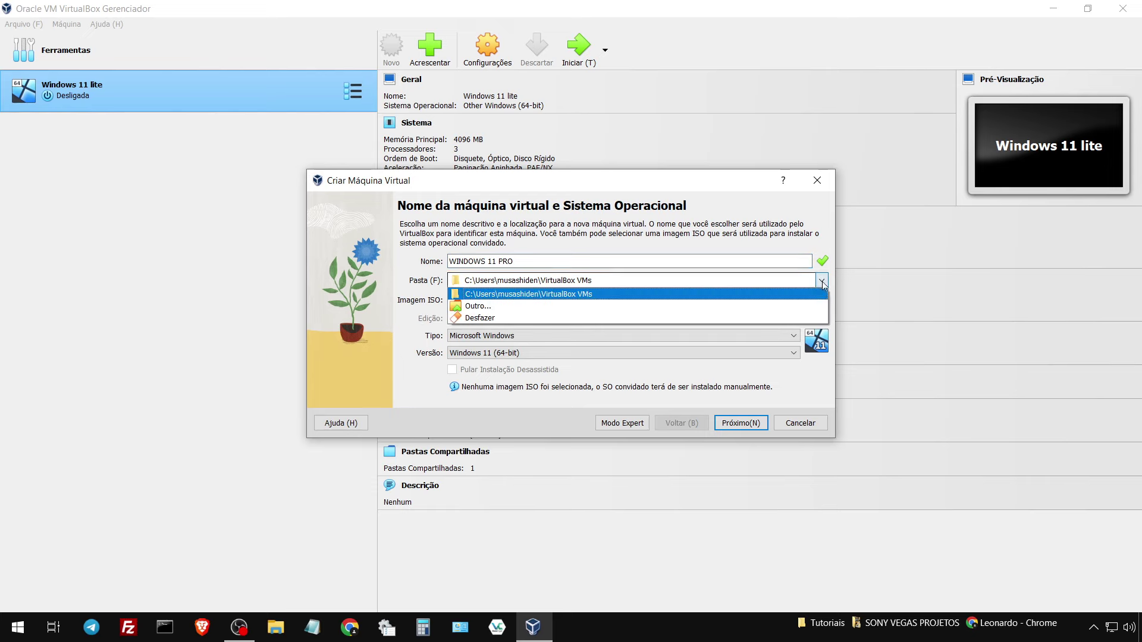
Set the new machine's folder to VIRTUAL MACHINE SSD on the secondary SSD partition (Z:).
left_click(521, 309)
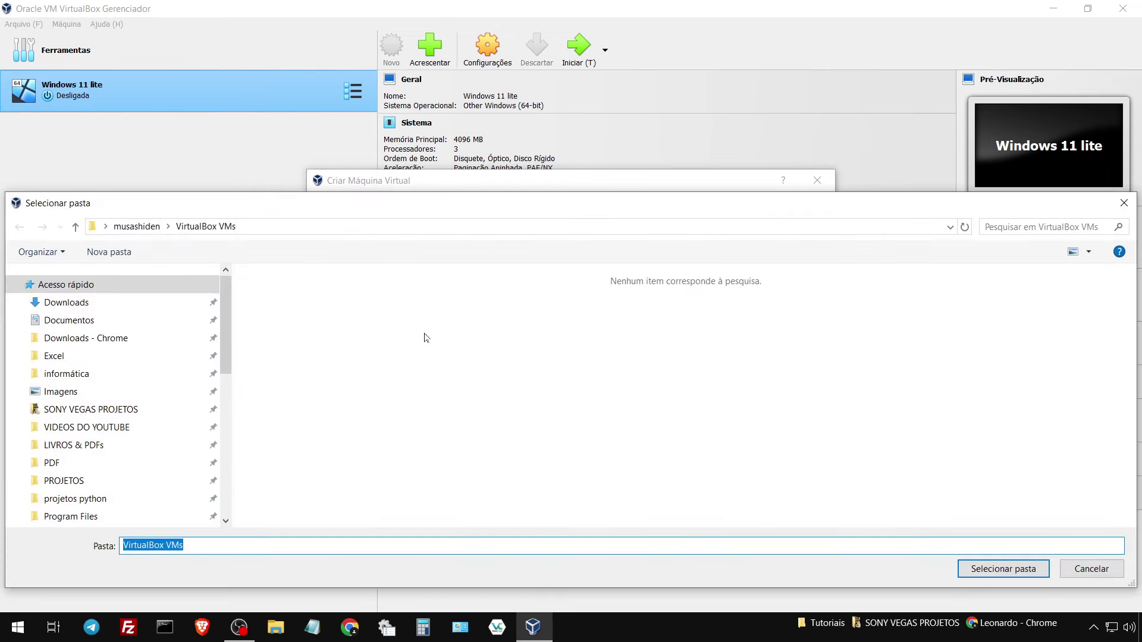
scroll(113, 417, "down", 6)
left_click(142, 479)
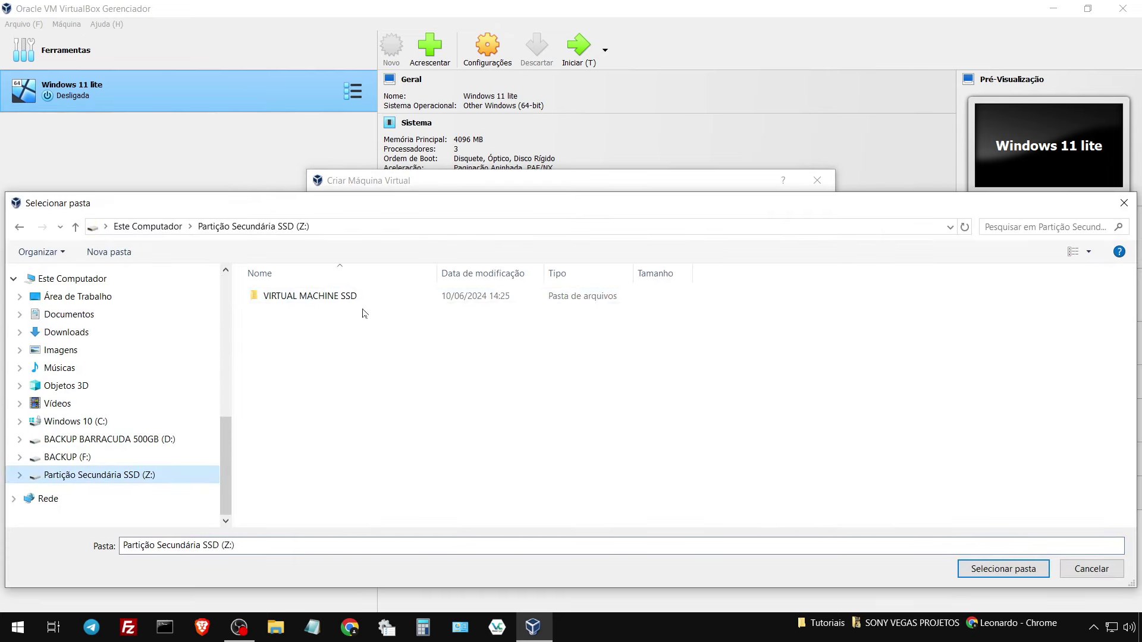
double_click(374, 302)
key("Return")
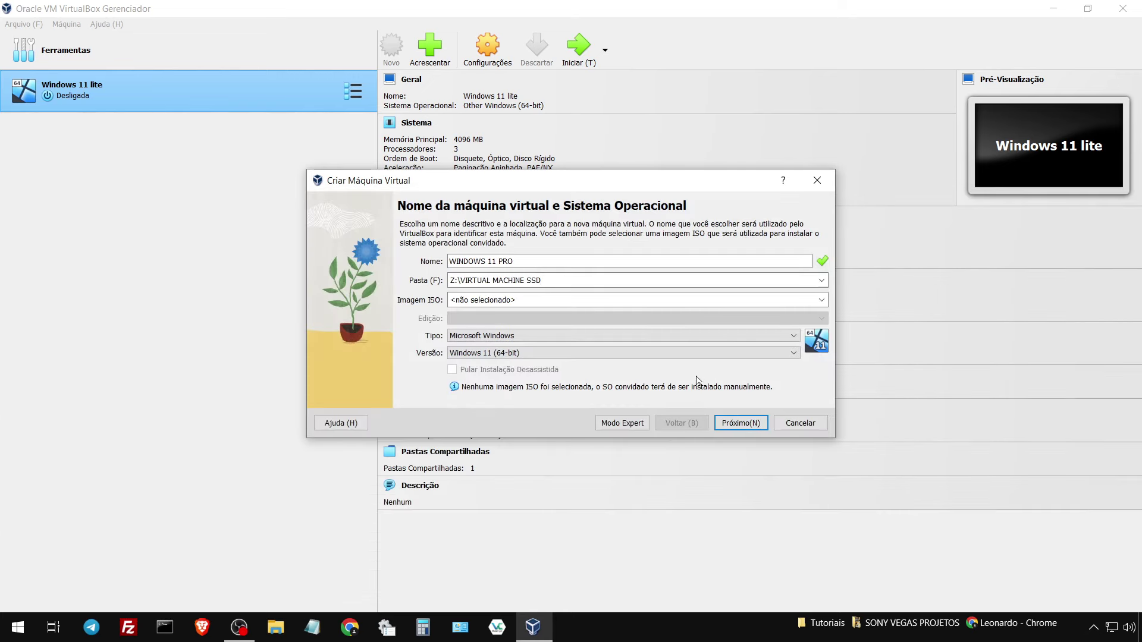
Choose Win11_23H2_BrazilianPortuguese_x64v2.iso from the IMAGENS ISO folder as the machine's installation image.
left_click(763, 301)
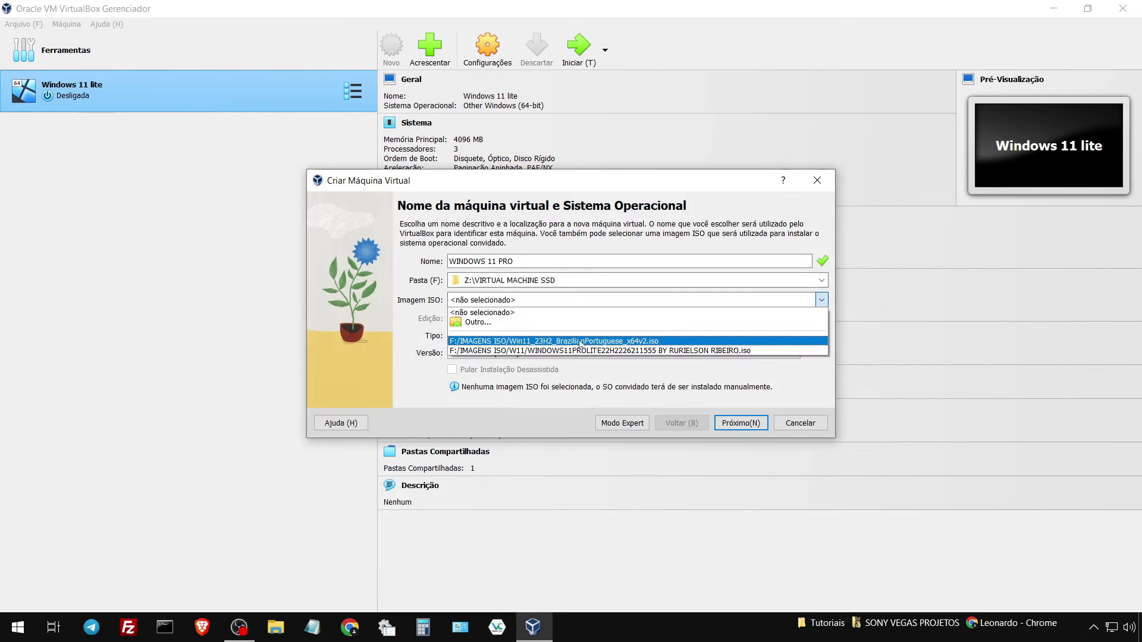
left_click(476, 322)
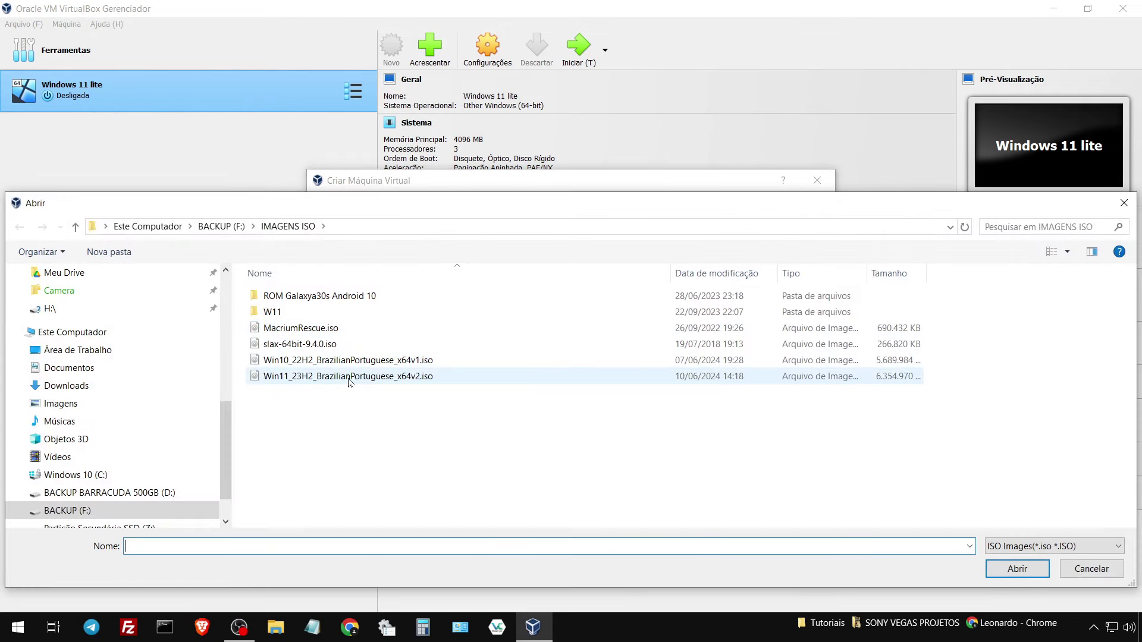
double_click(332, 376)
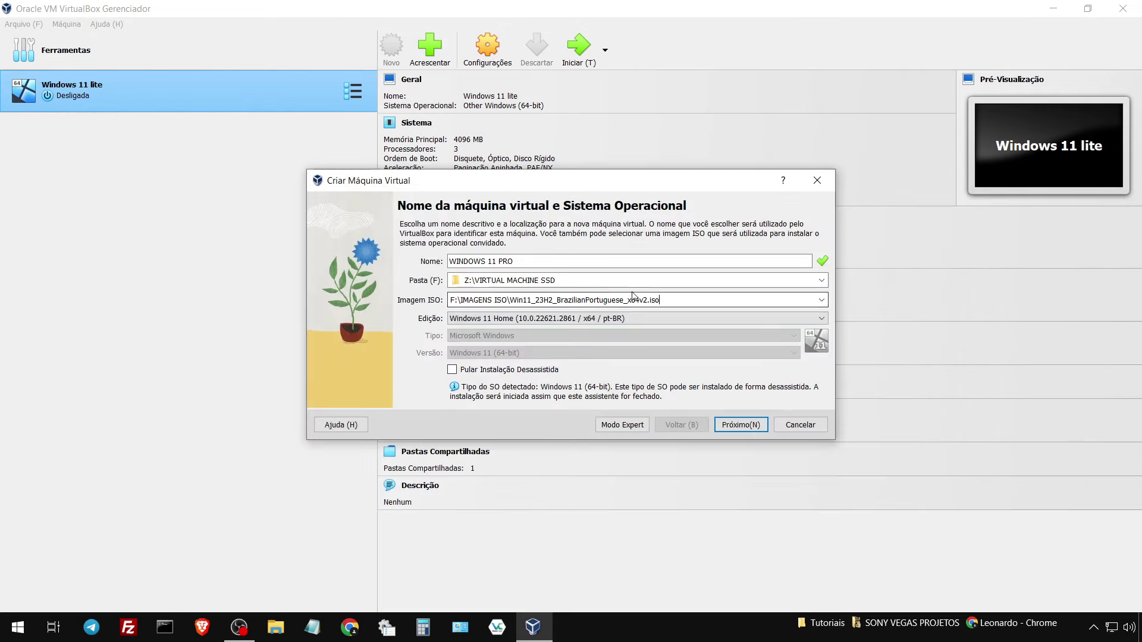
Set the guest edition to Windows 11 Pro (10.0.22621.2861 / x64 / pt-BR).
left_click(573, 320)
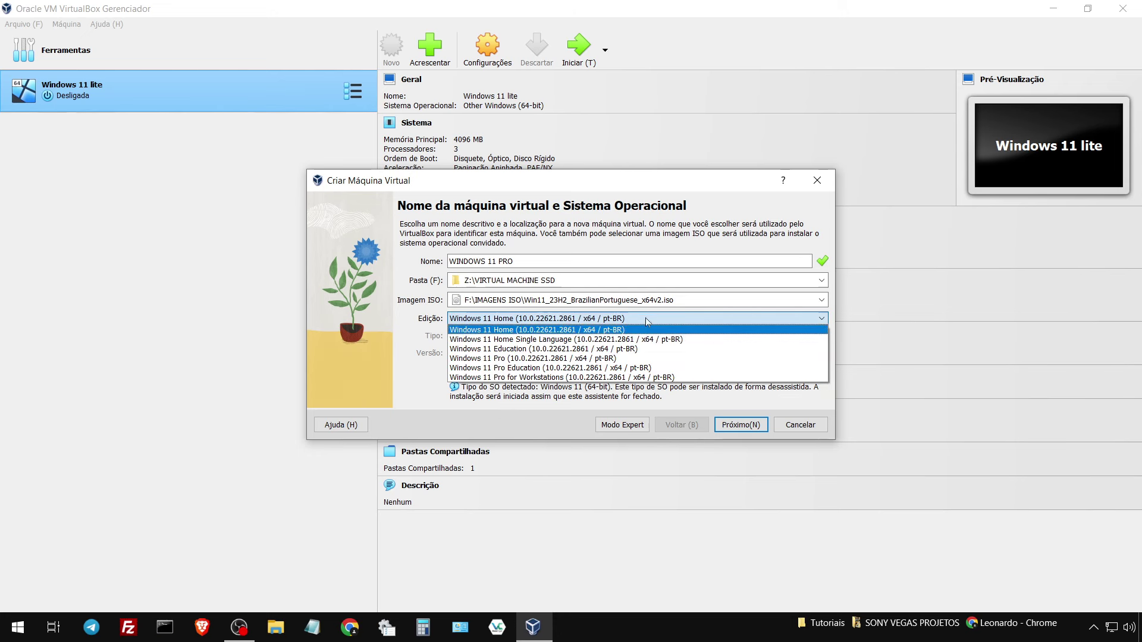
left_click(655, 319)
left_click(550, 319)
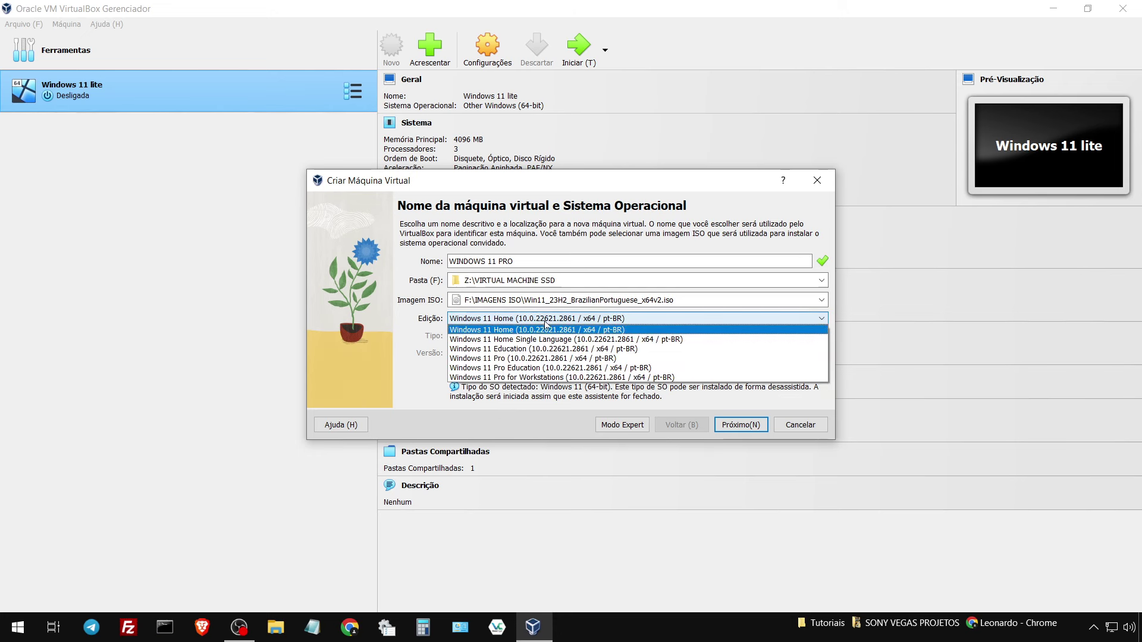
left_click(529, 358)
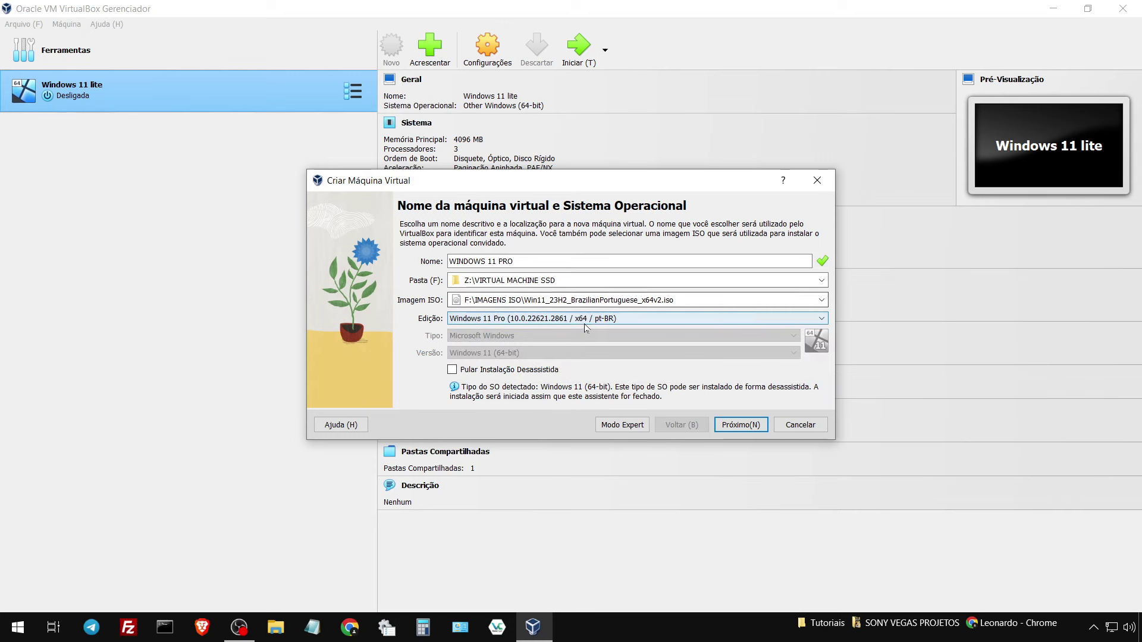
left_click(537, 319)
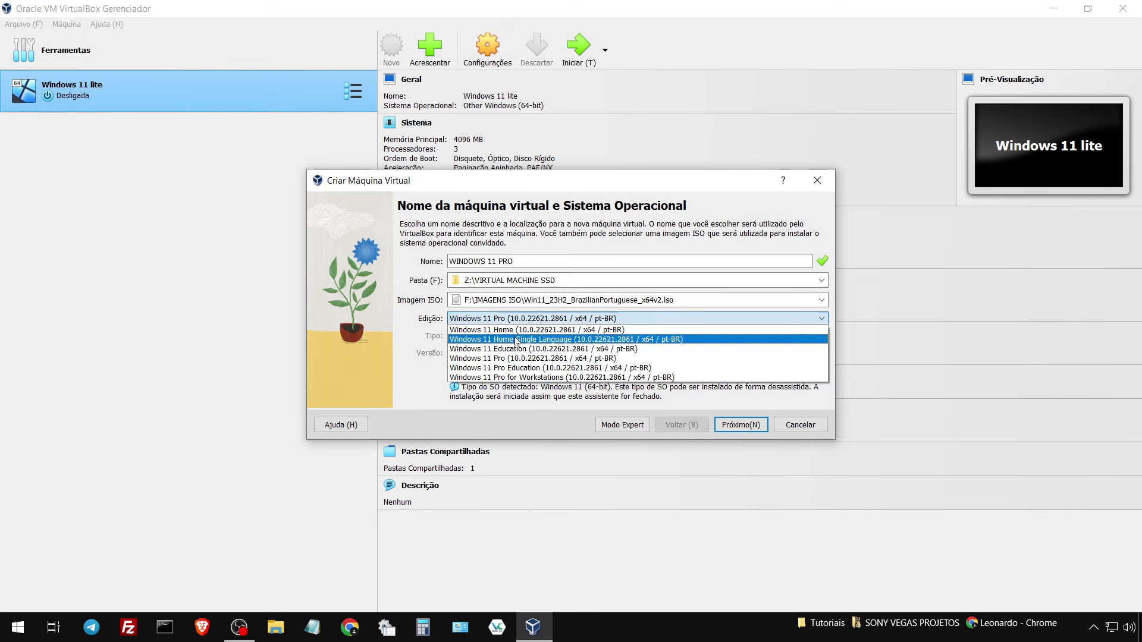
left_click(516, 339)
left_click(522, 319)
left_click(551, 358)
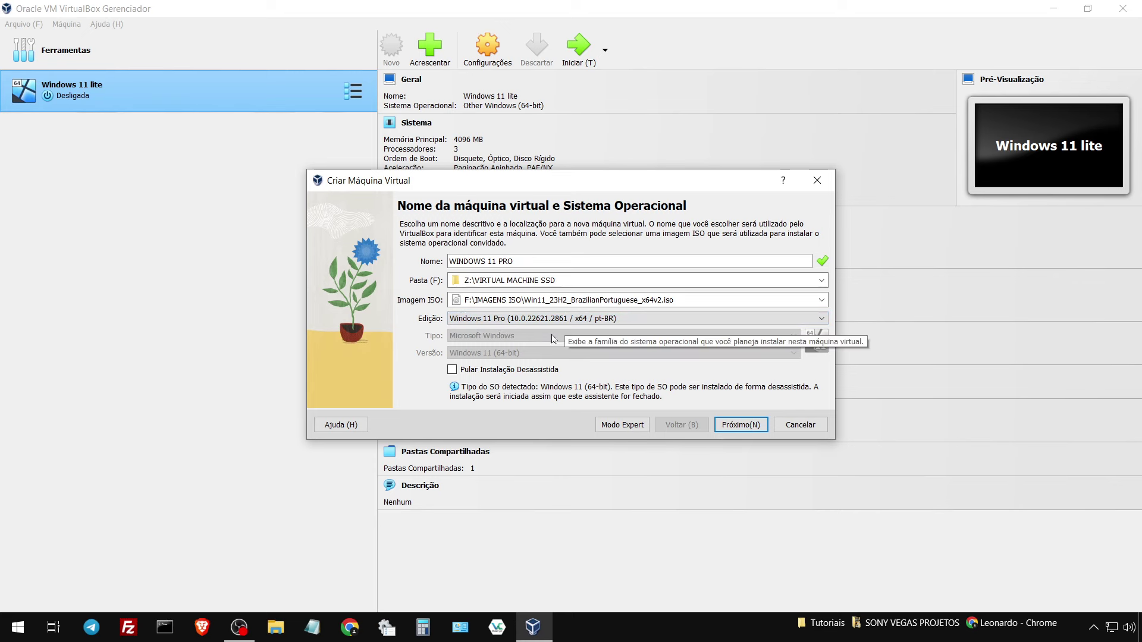
Skip the unattended installation and finish creating the machine with 4096 MB of memory, 4 processors, EFI and a new 80 GB disk.
left_click(508, 370)
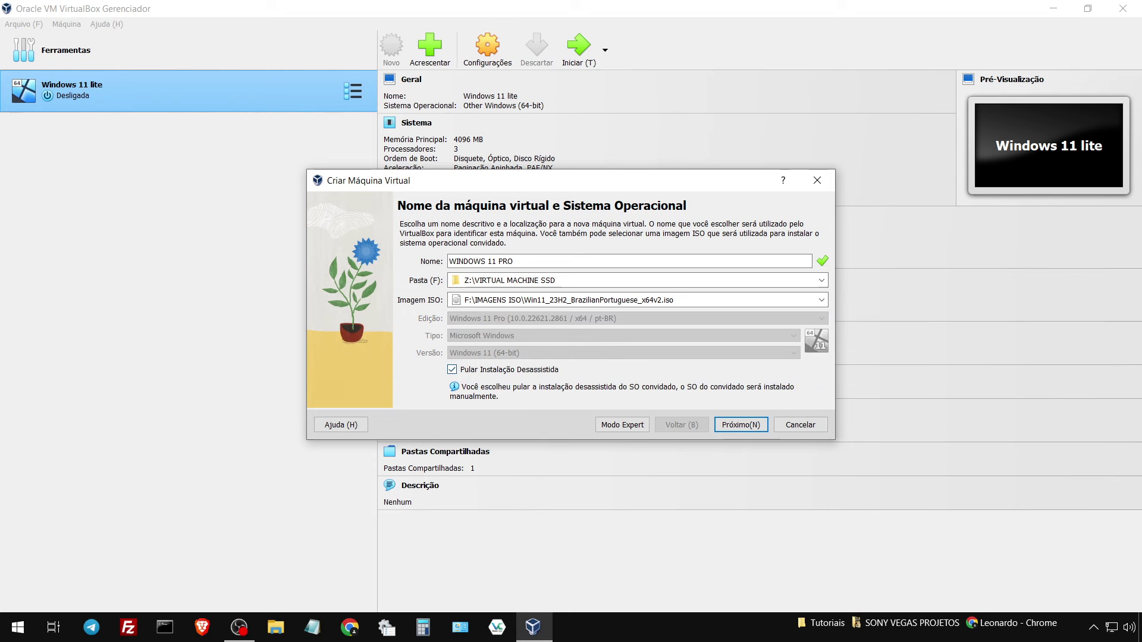
left_click(742, 425)
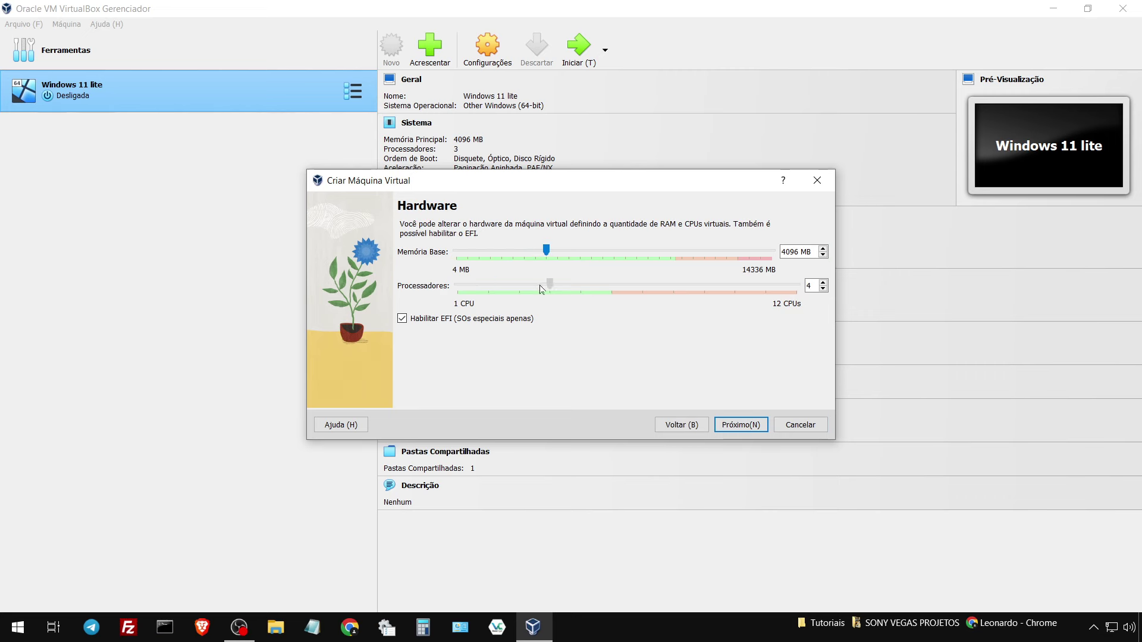
left_click(749, 428)
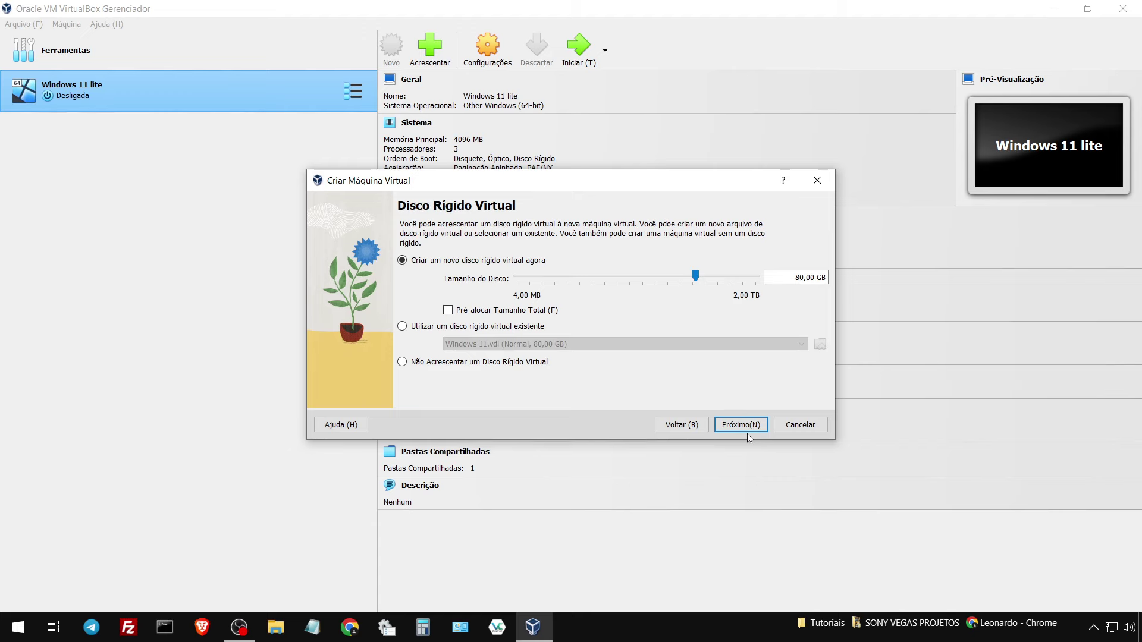
left_click(747, 428)
left_click(732, 426)
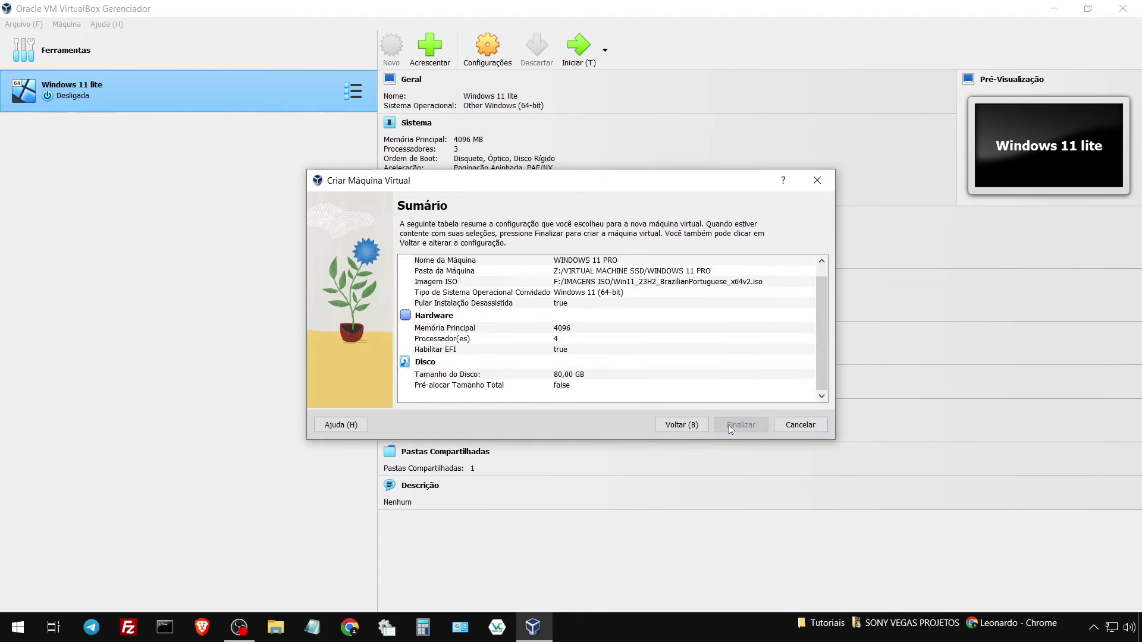
In the WINDOWS 11 PRO machine's settings, make the shared clipboard and drag-and-drop bidirectional.
left_click(487, 47)
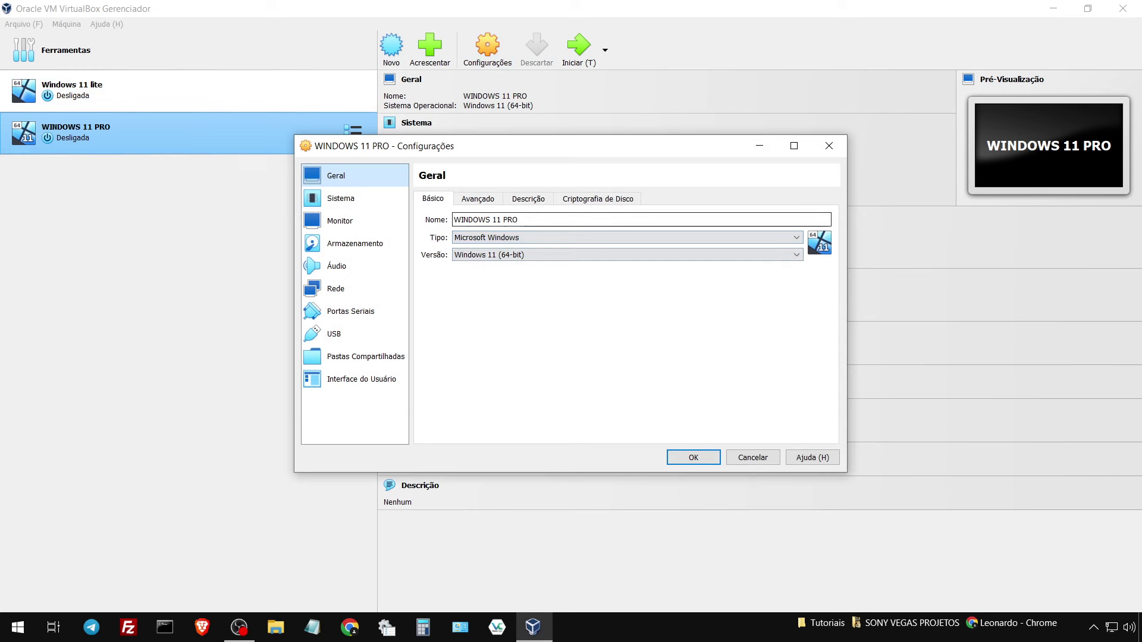
left_click(479, 200)
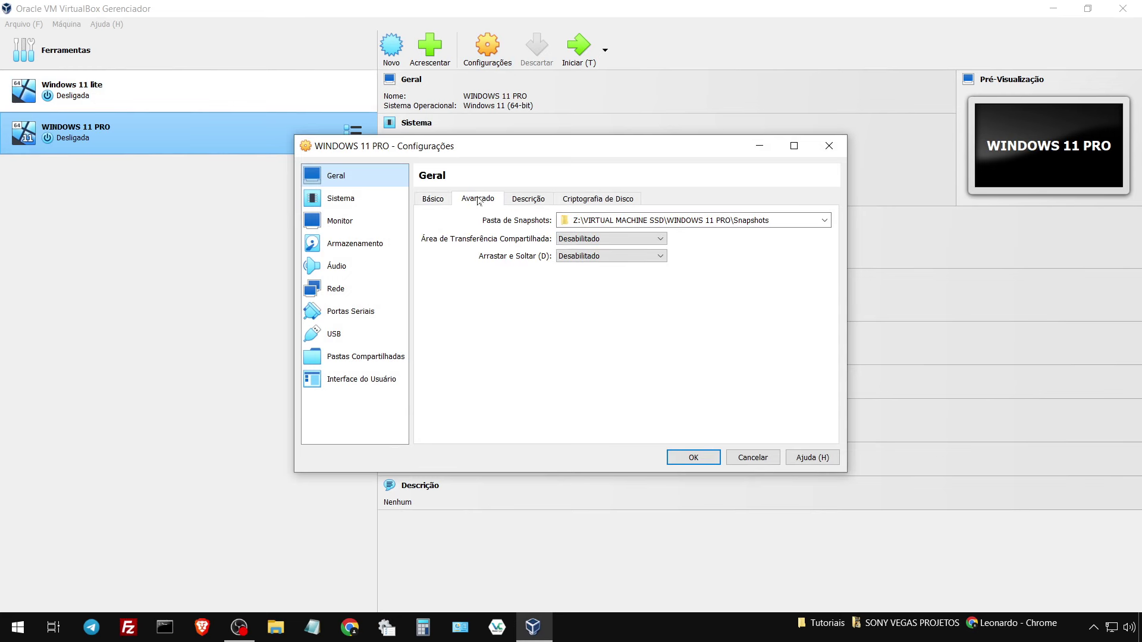
left_click(610, 239)
key("Escape")
left_click(610, 238)
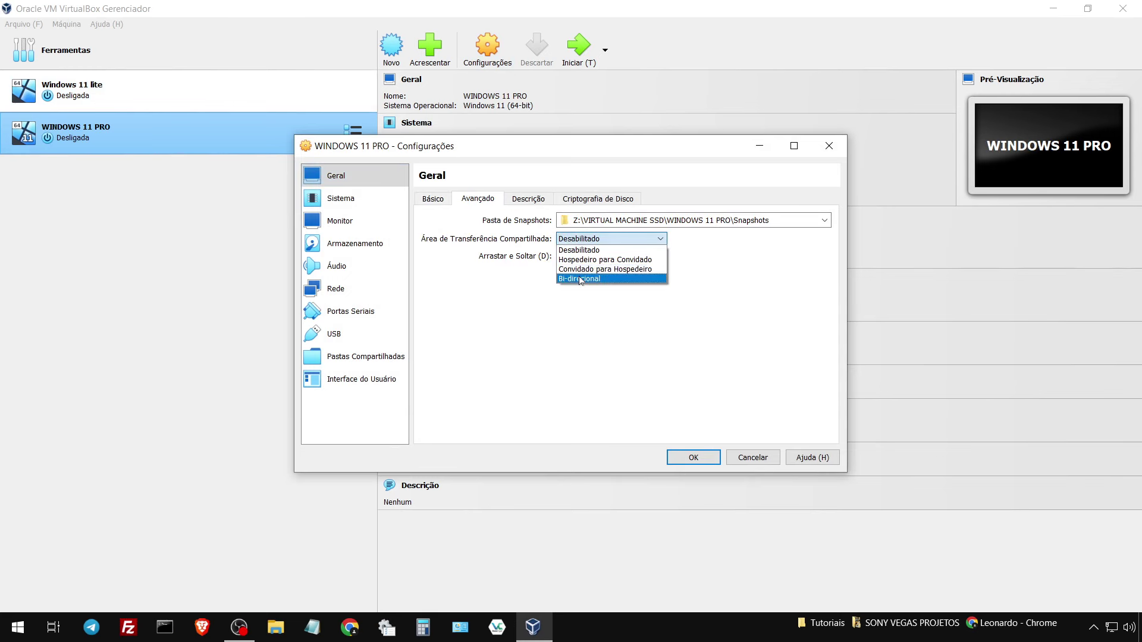
left_click(595, 278)
left_click(595, 256)
left_click(580, 297)
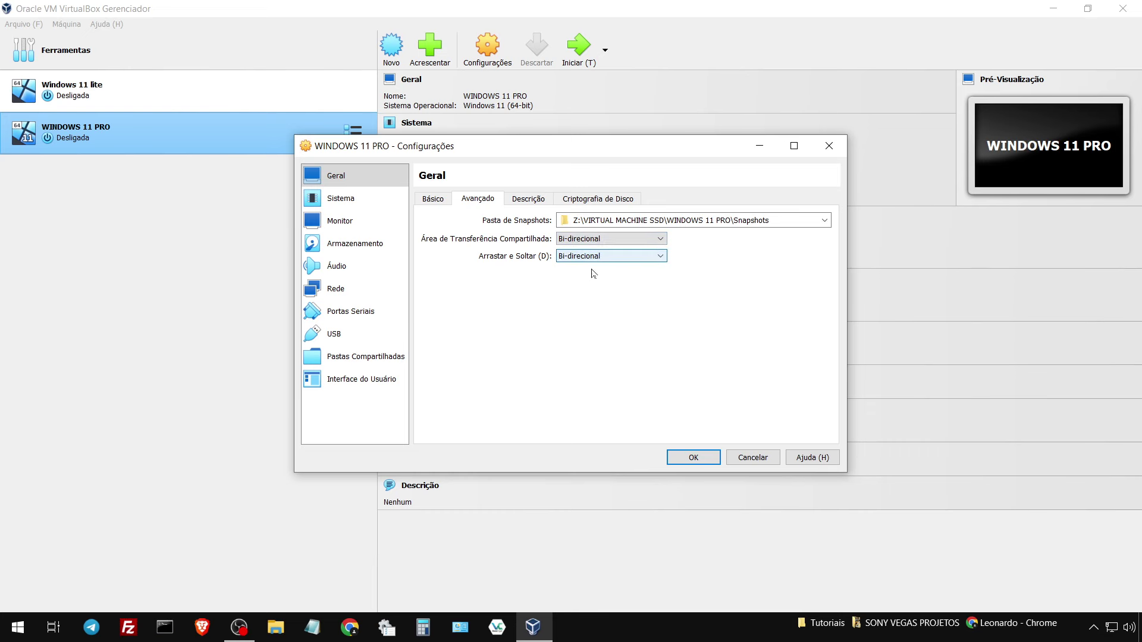
left_click(530, 200)
left_click(595, 199)
left_click(487, 203)
left_click(562, 202)
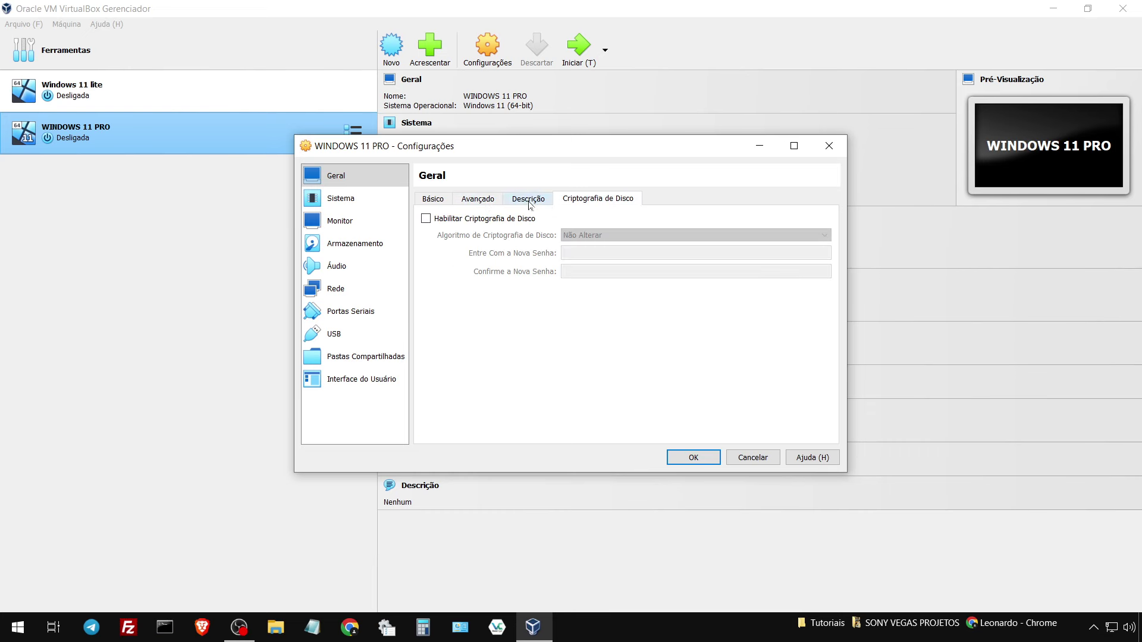
left_click(432, 199)
In the system settings, exclude the floppy from the boot order and set the pointing device to PS/2 Mouse.
left_click(352, 202)
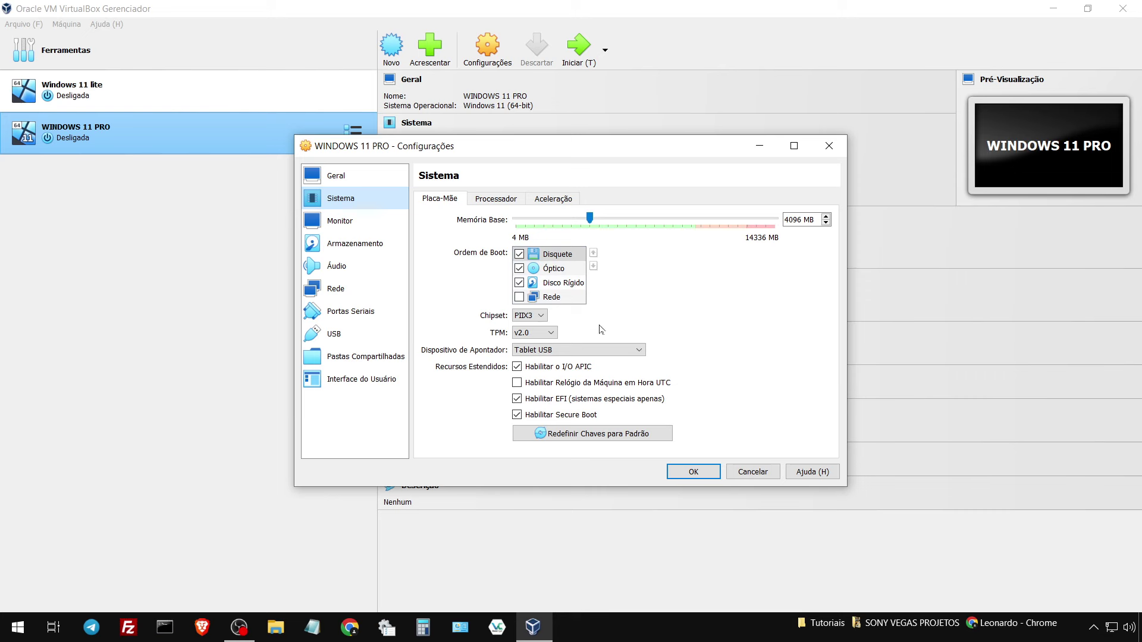
left_click(520, 255)
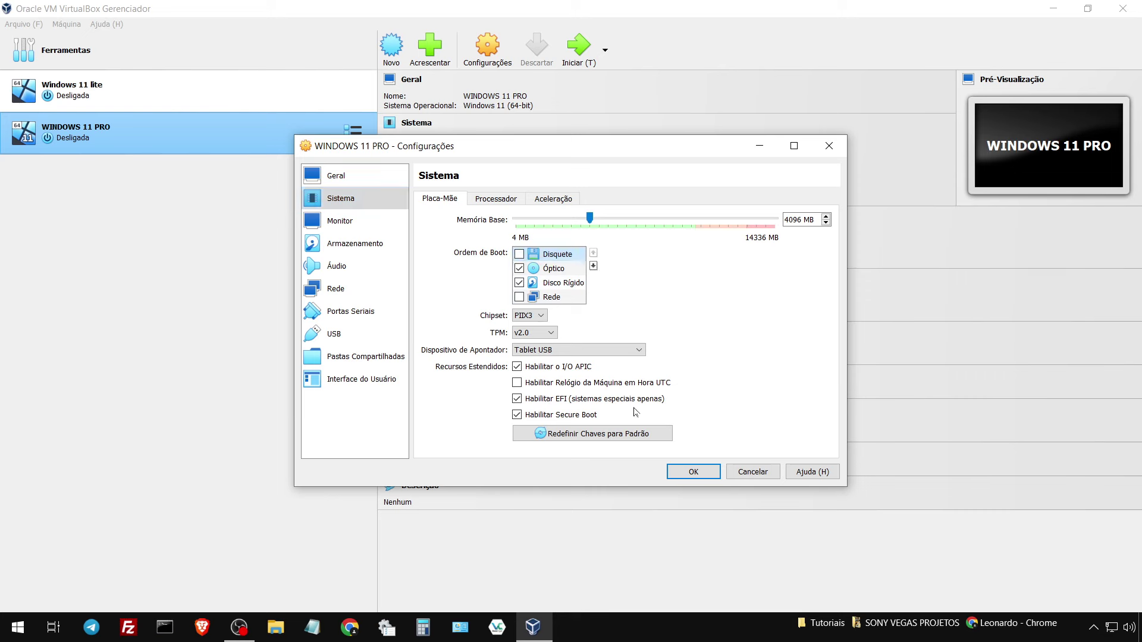
left_click(595, 349)
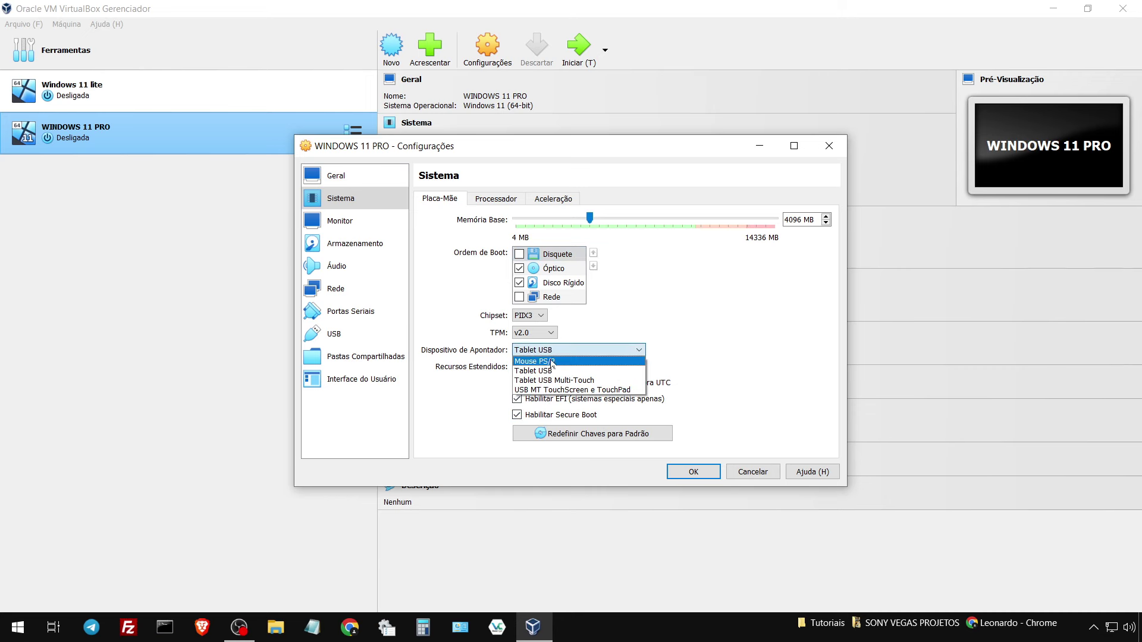
left_click(589, 358)
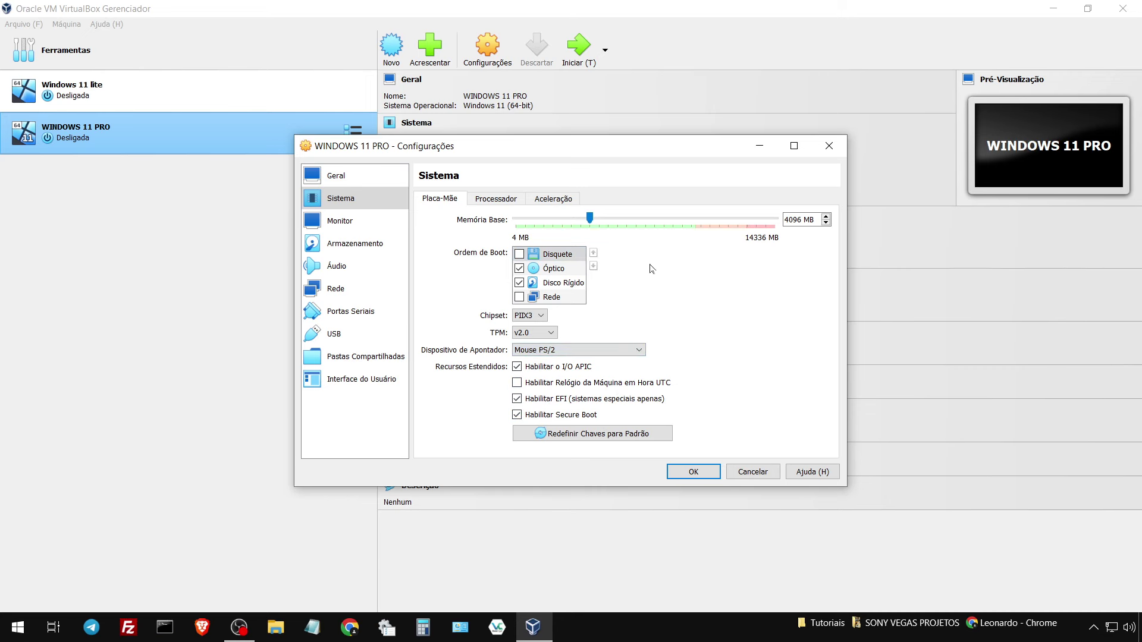
left_click(503, 204)
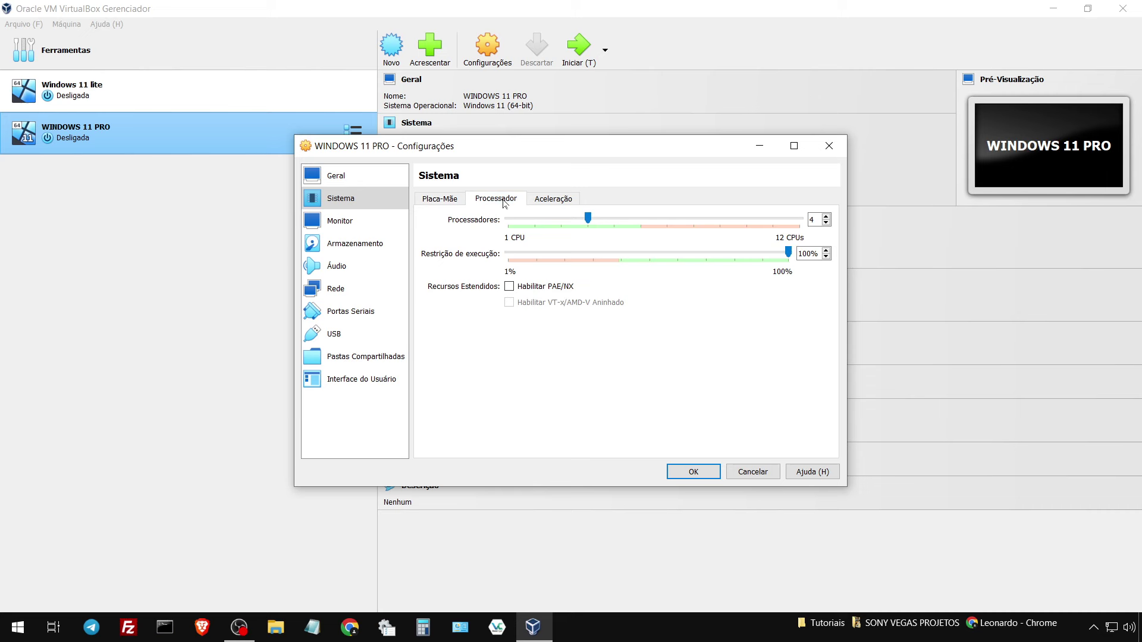
left_click(552, 203)
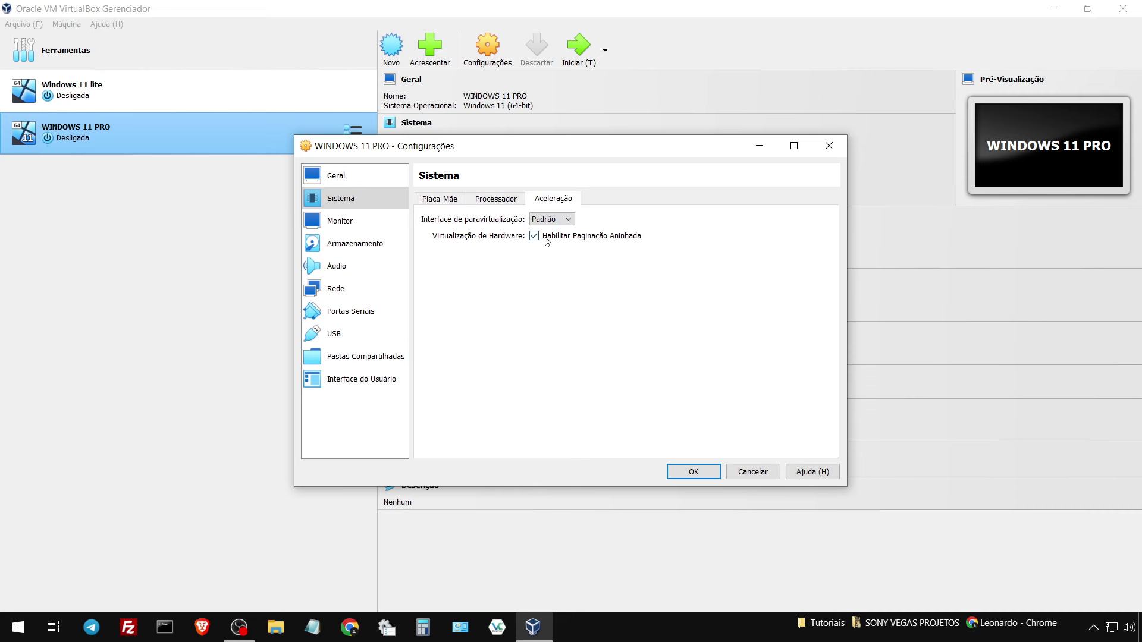
Enable 3D acceleration in the machine's display settings.
left_click(384, 223)
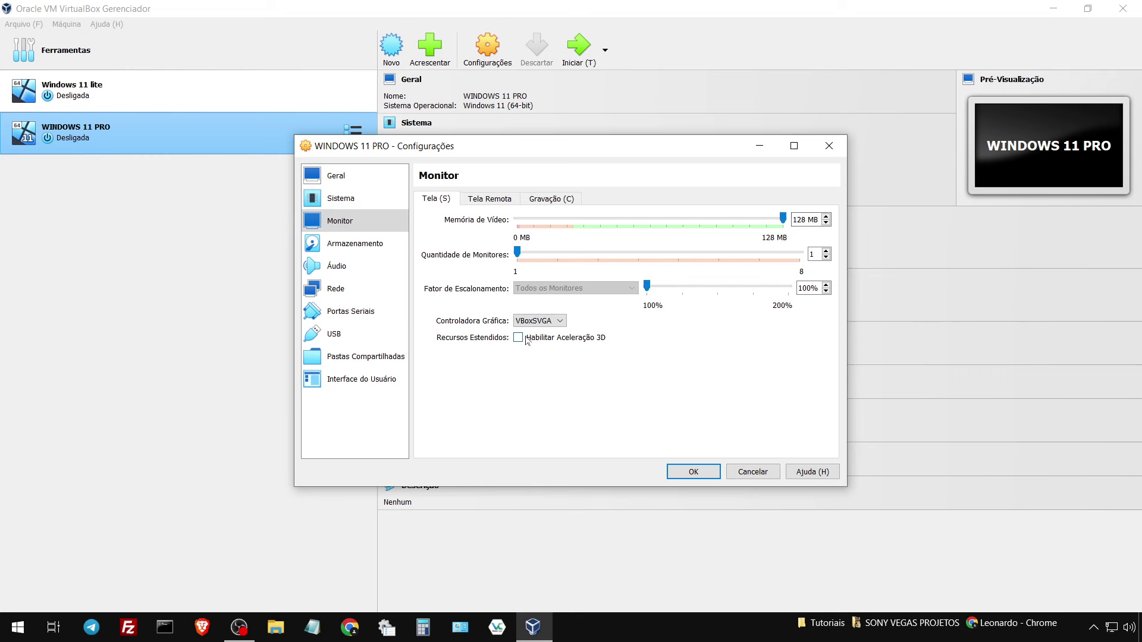
left_click(550, 340)
left_click(493, 204)
left_click(550, 202)
left_click(450, 202)
In the storage settings, enable the host I/O cache for the SATA controller and keep its type as AHCI.
left_click(351, 245)
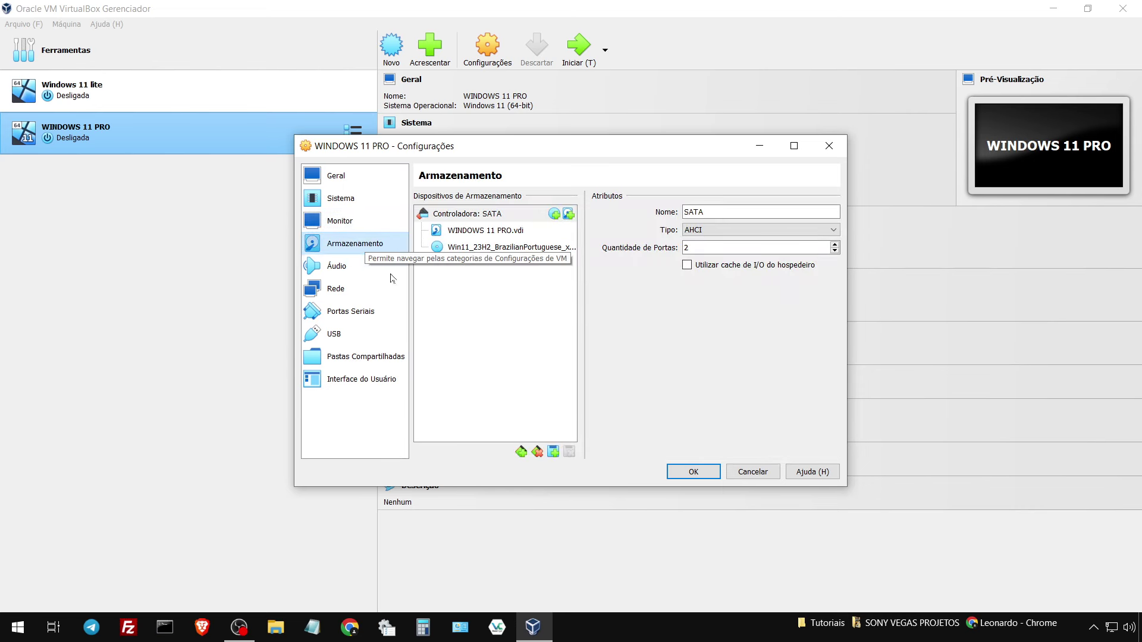
left_click(501, 216)
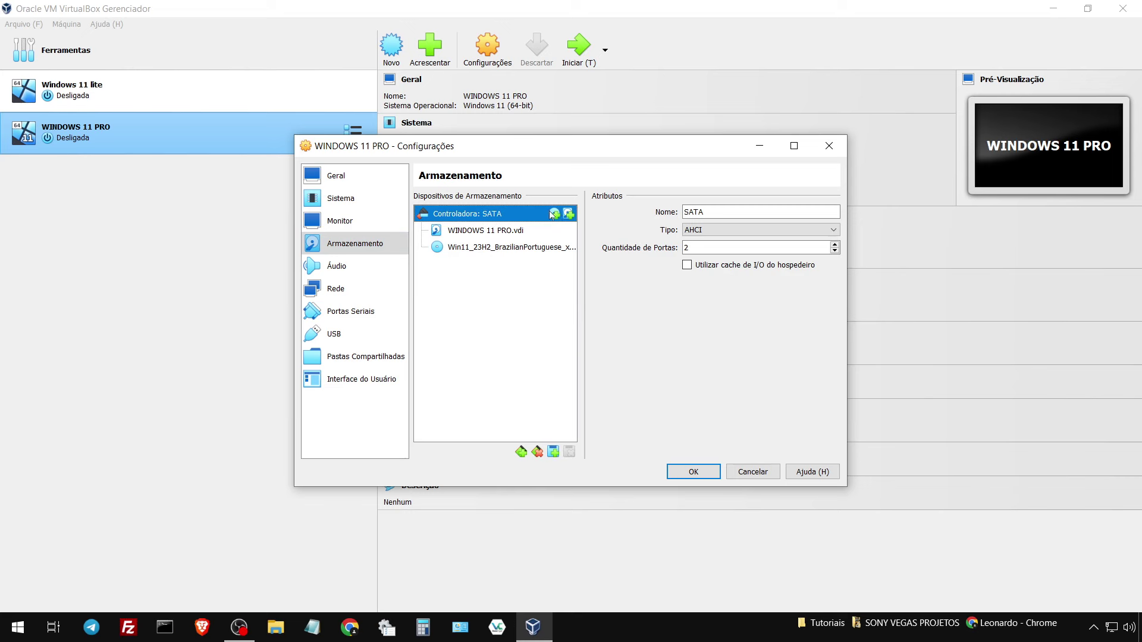
left_click(533, 232)
left_click(505, 250)
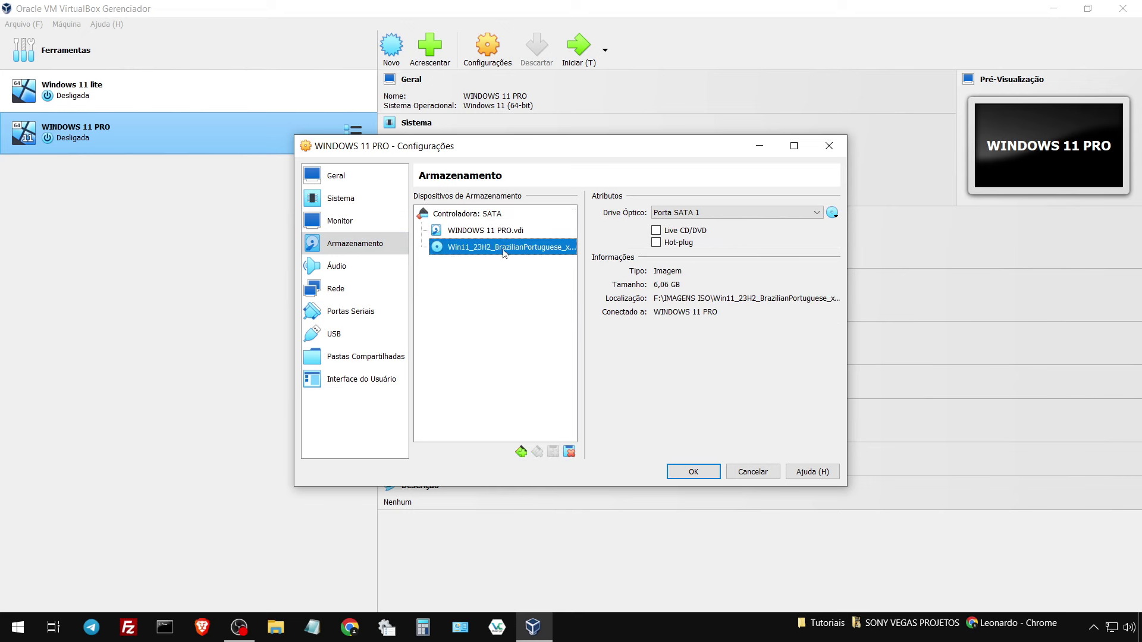
left_click(498, 217)
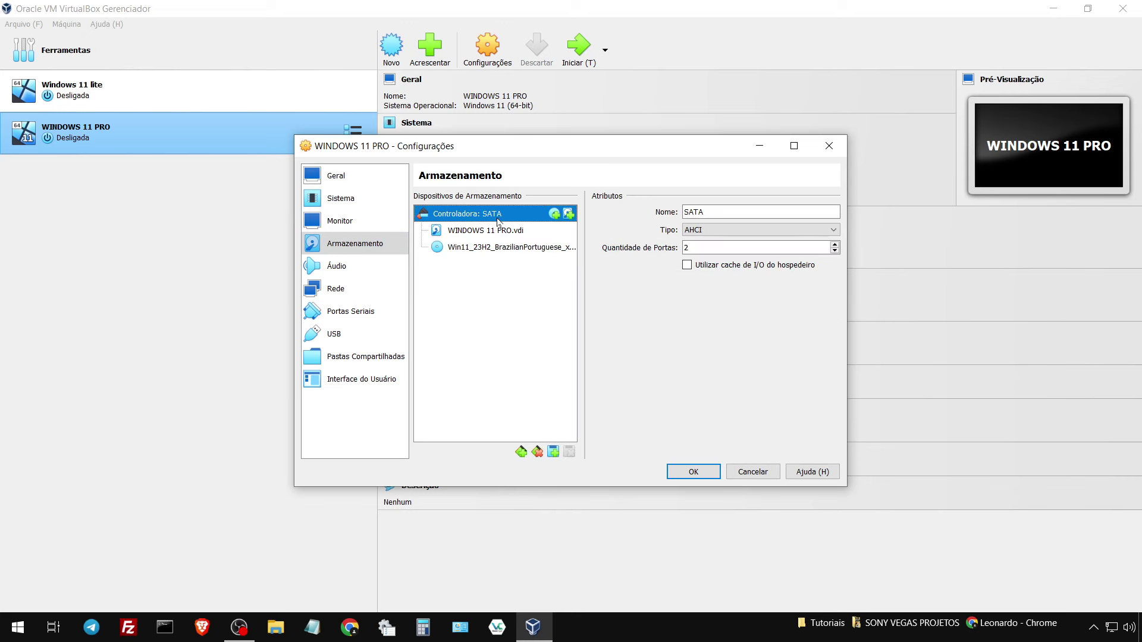
left_click(735, 230)
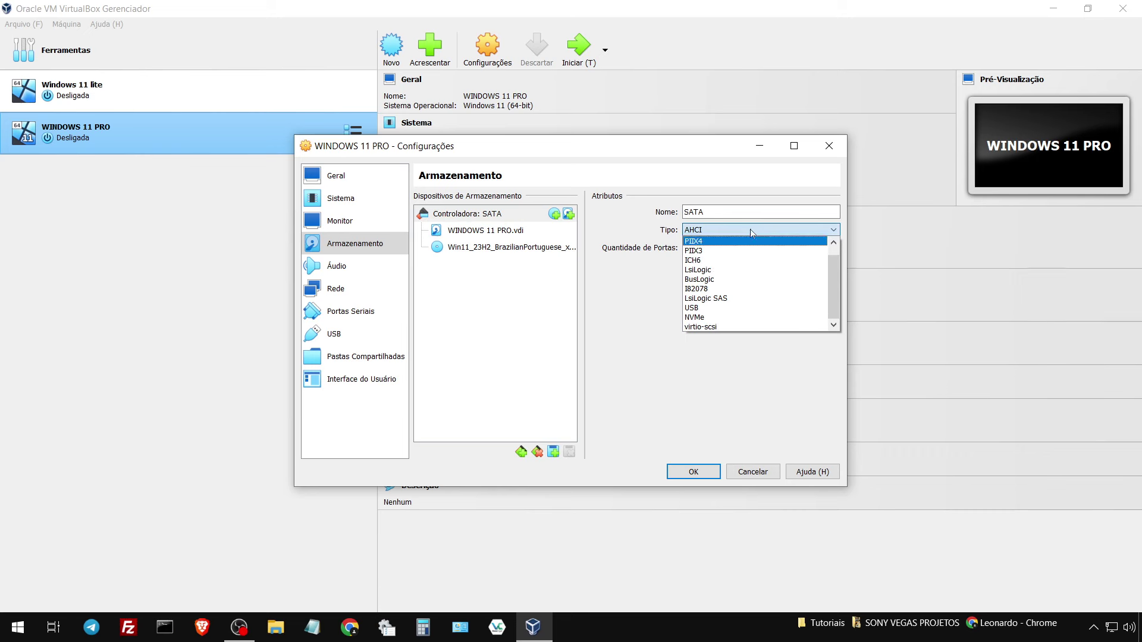
left_click(751, 233)
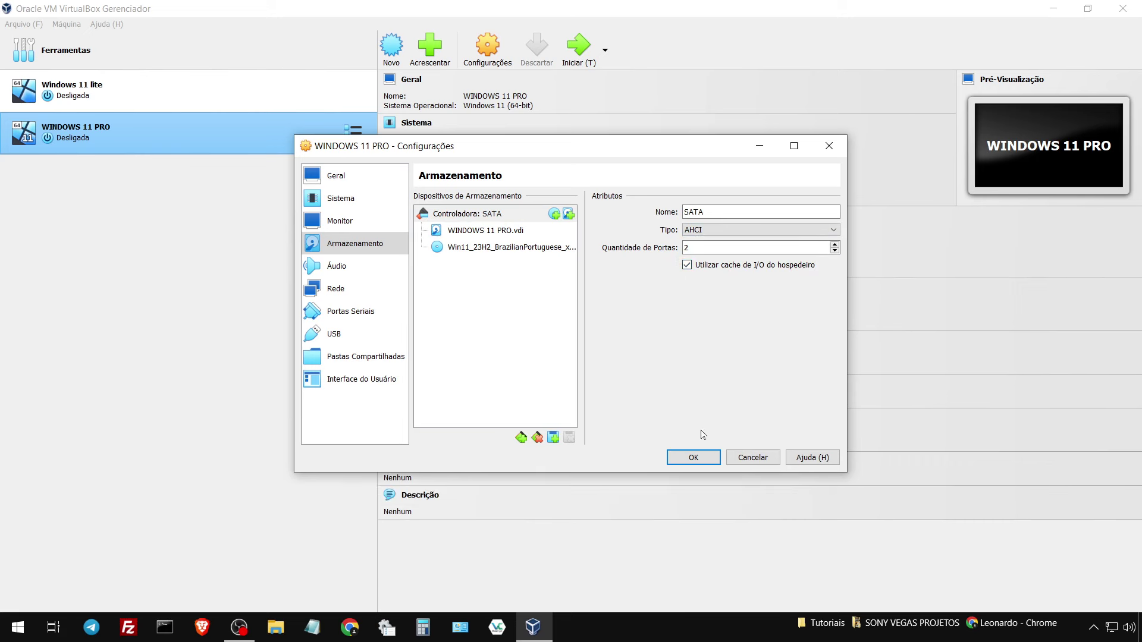
Review the audio, network, serial port, USB, shared folder and user interface settings, then save the machine's configuration.
left_click(357, 268)
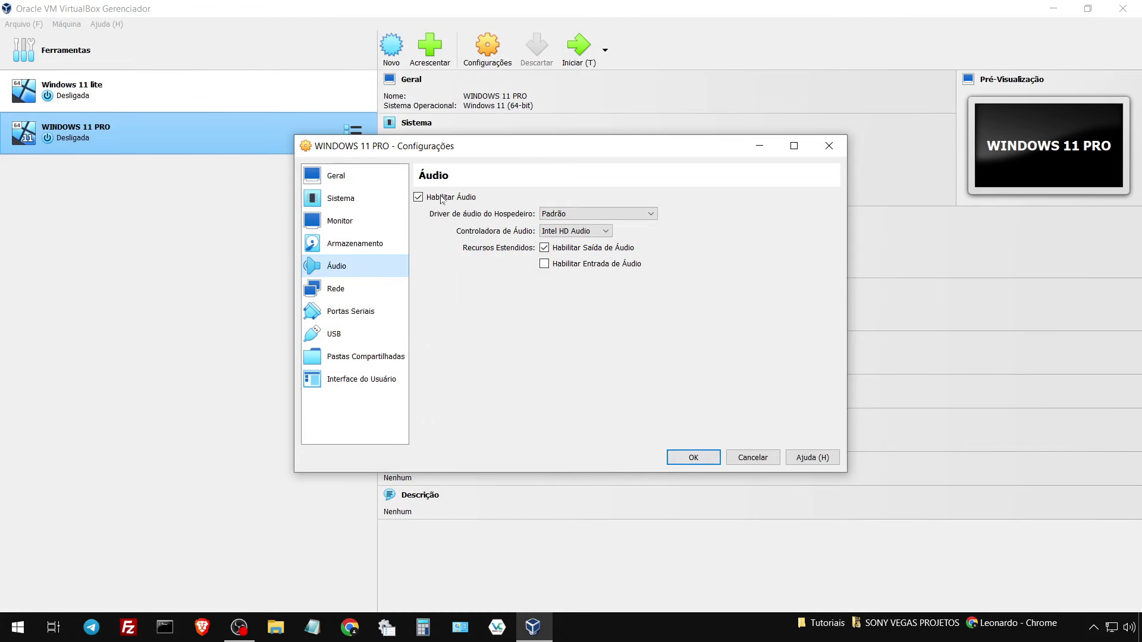
left_click(369, 287)
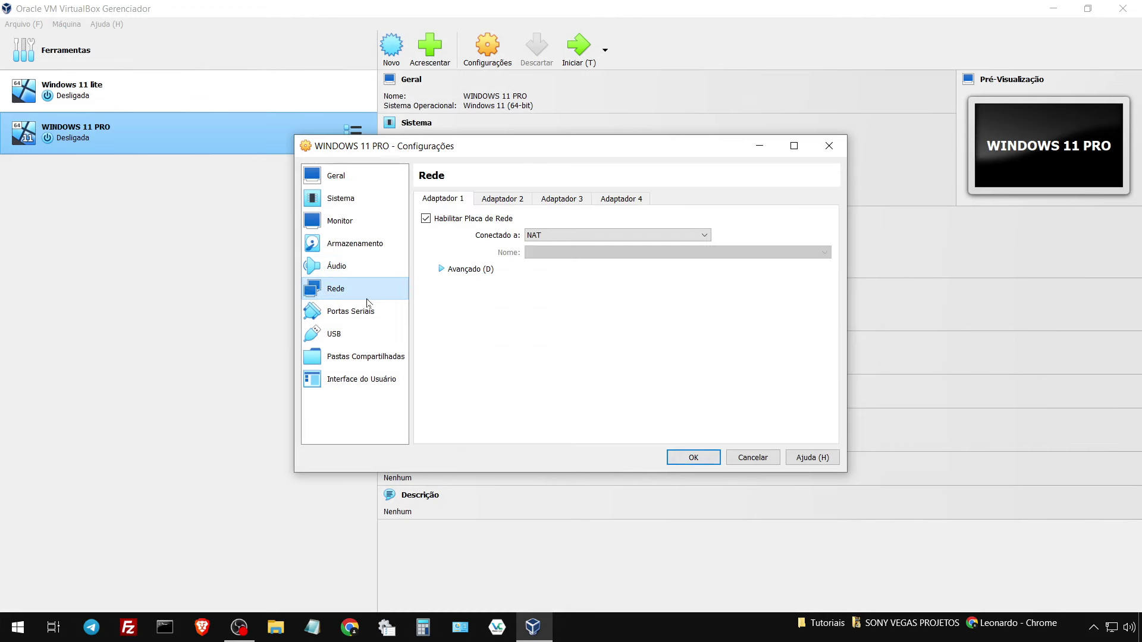
left_click(370, 311)
left_click(367, 334)
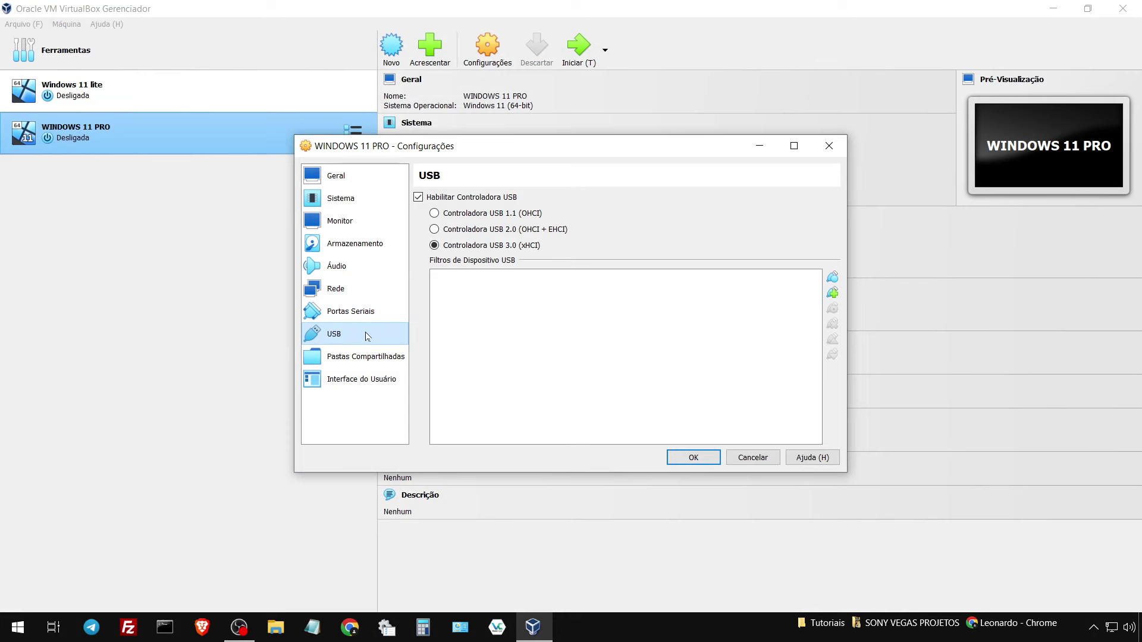
left_click(361, 357)
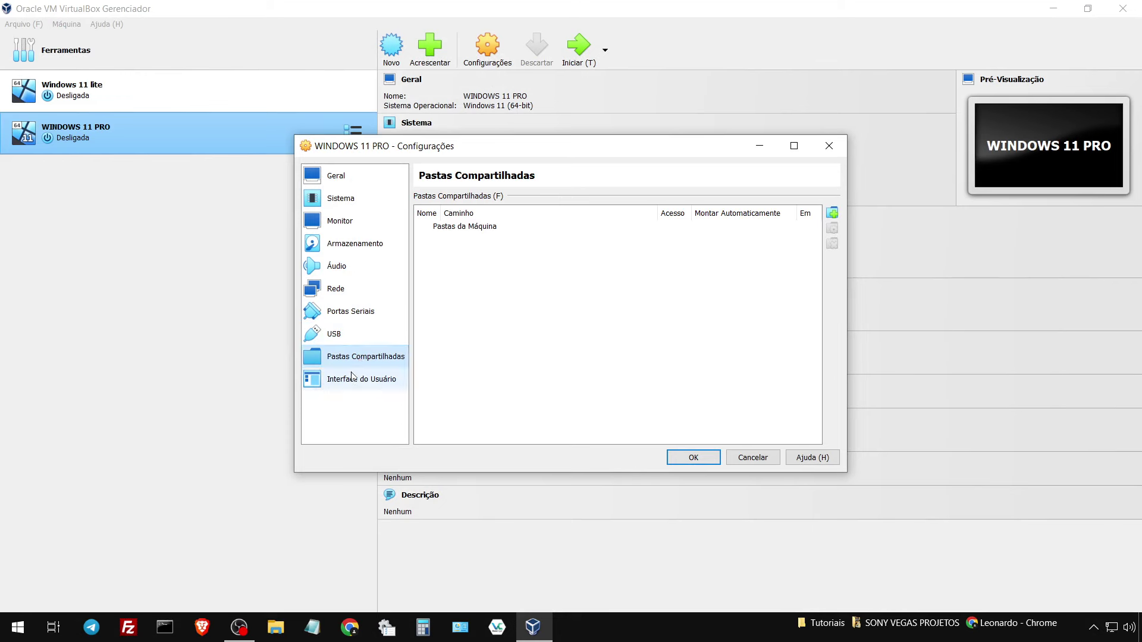
left_click(353, 380)
left_click(692, 458)
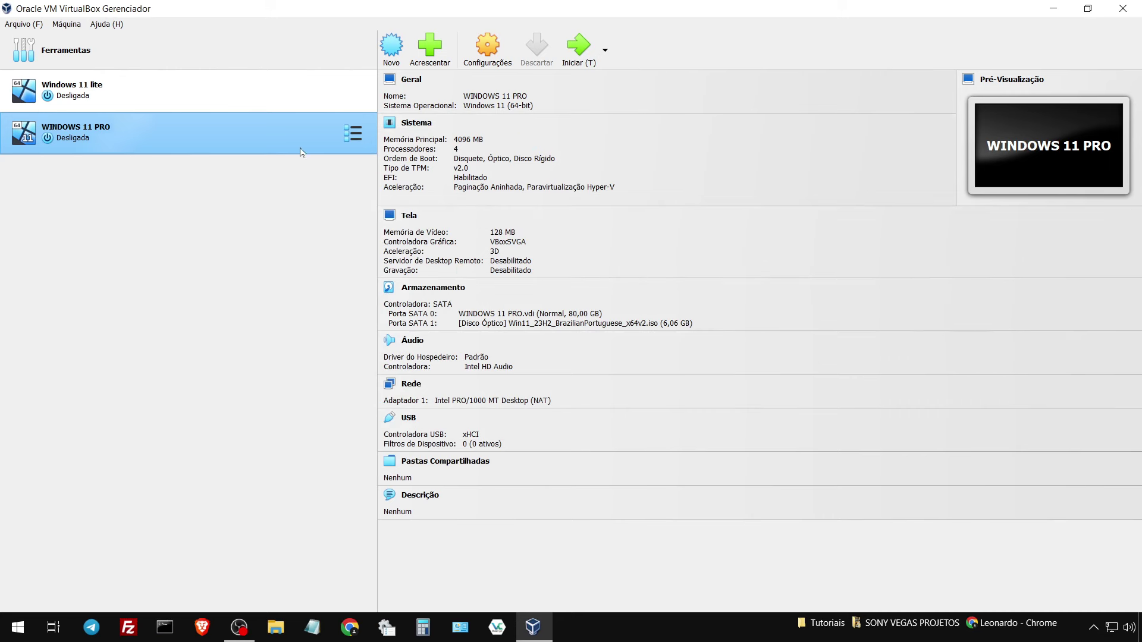
Start the WINDOWS 11 PRO machine and boot it from the installation disc.
left_click(567, 48)
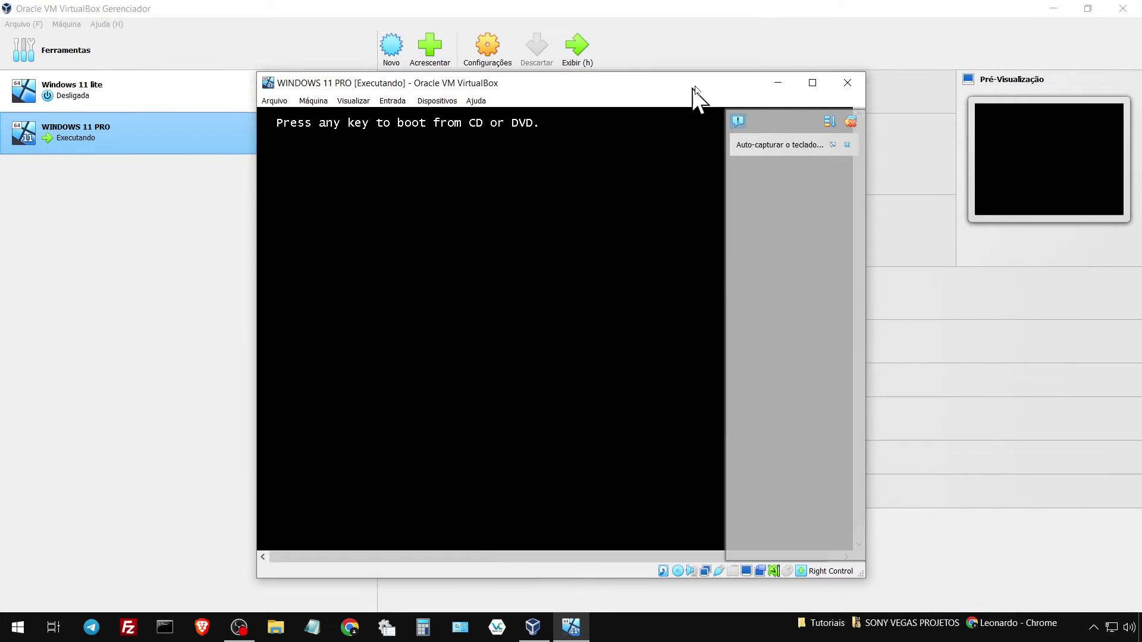
left_click_drag(695, 88, 704, 56)
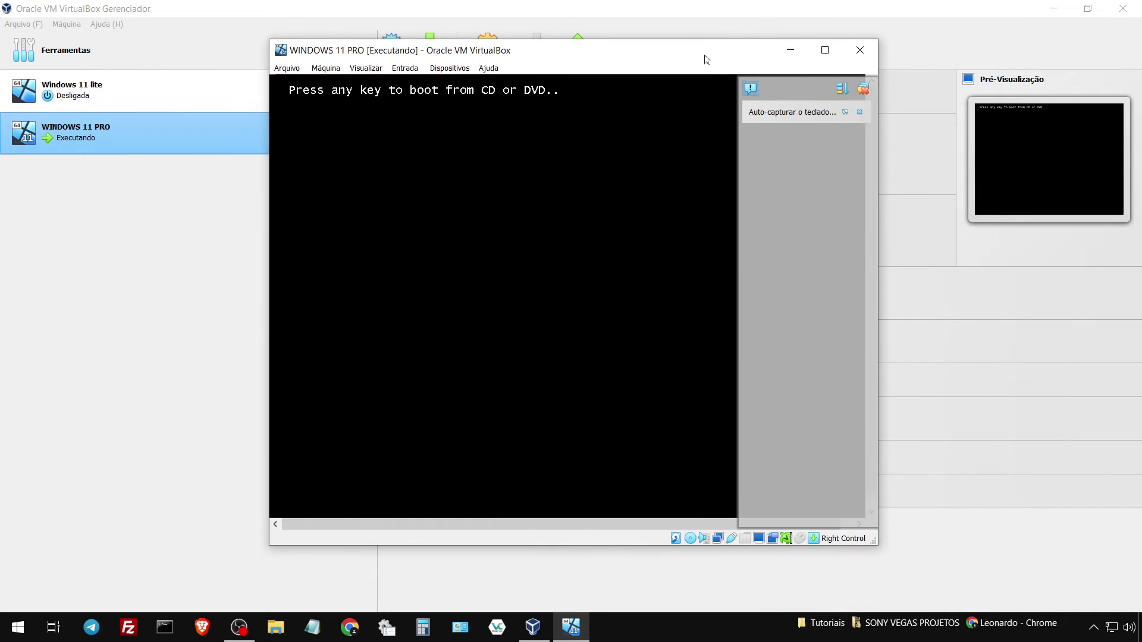
key("Return")
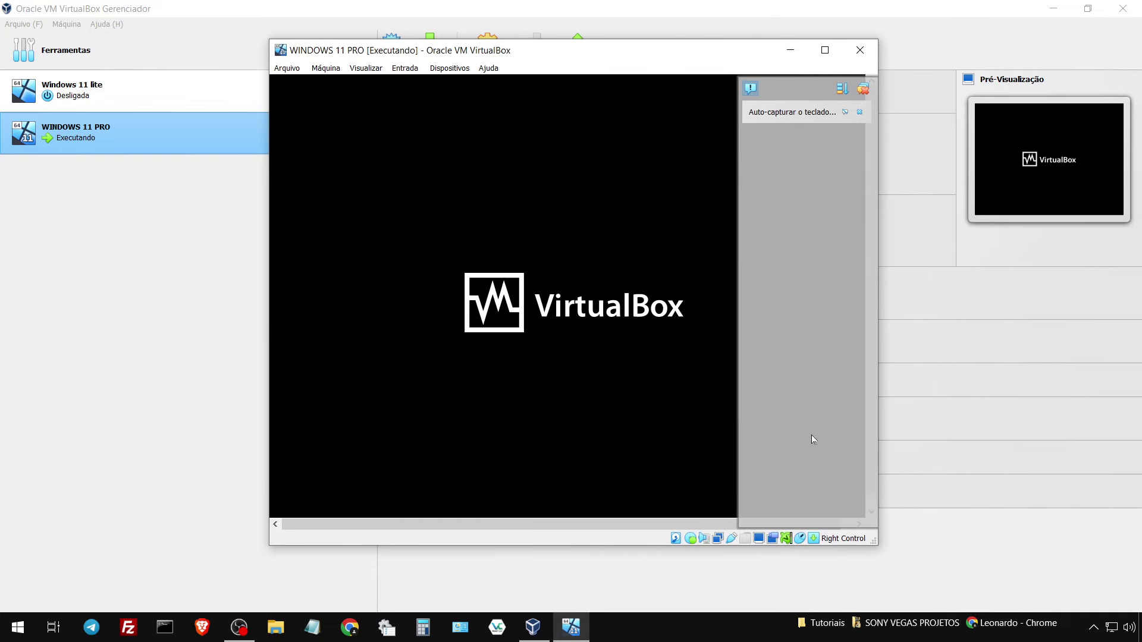
Display the virtual machine in full screen and hide its notification list.
key("Control_R+f")
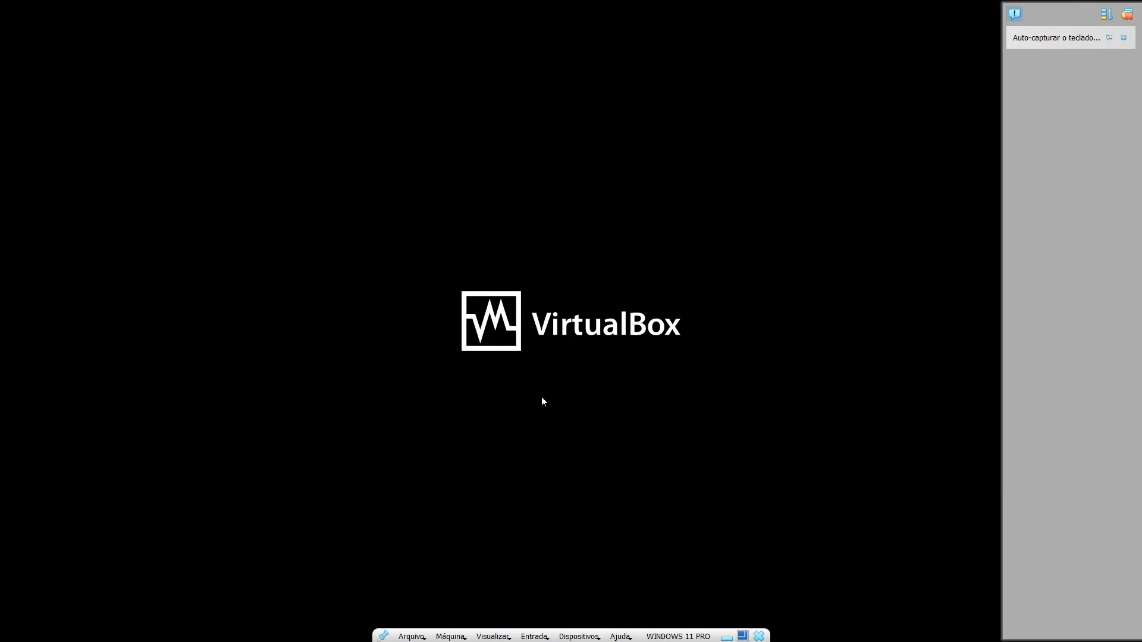
left_click(1127, 17)
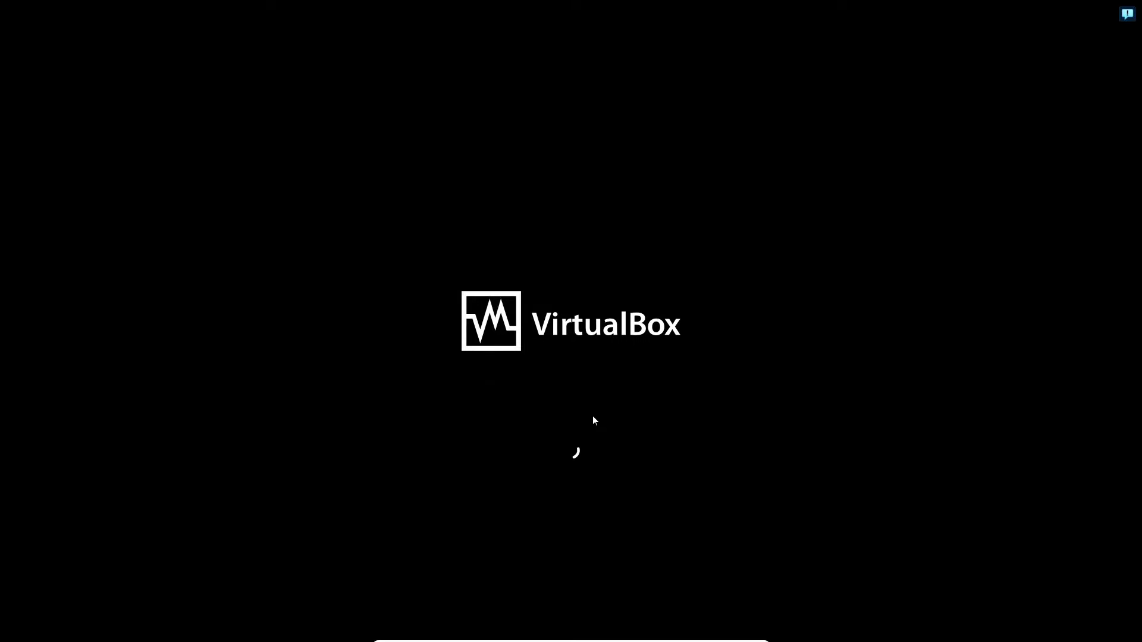
key("Control_R+f")
key("Control_R+f")
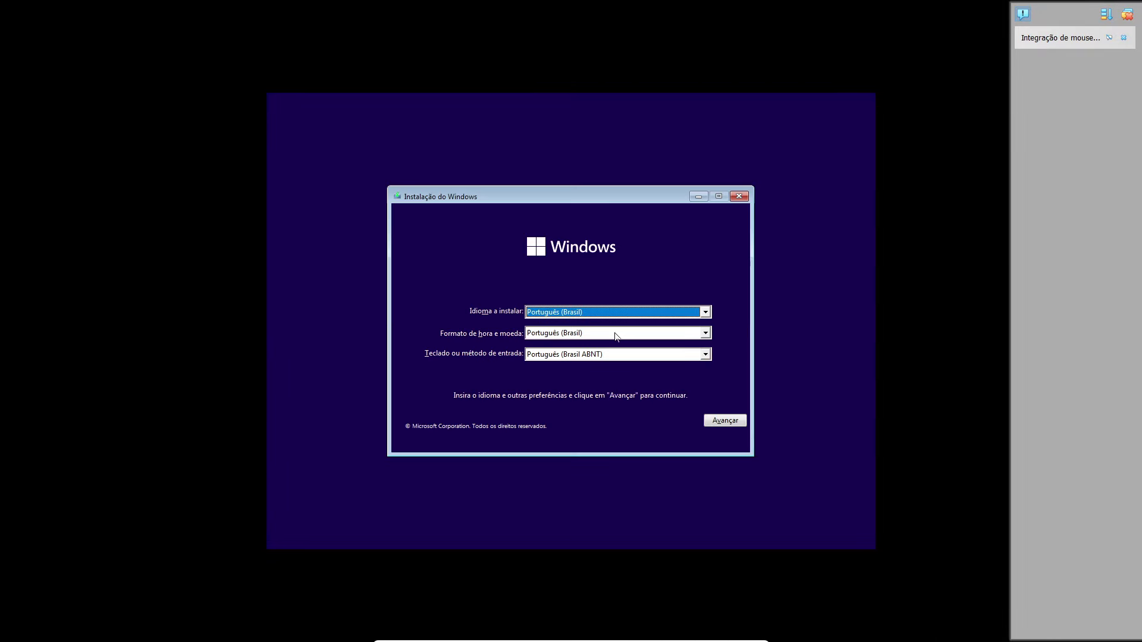
Allow mouse capture, set the Windows Setup keyboard layout to Português (Brasil ABNT2), and start the installation.
left_click(670, 357)
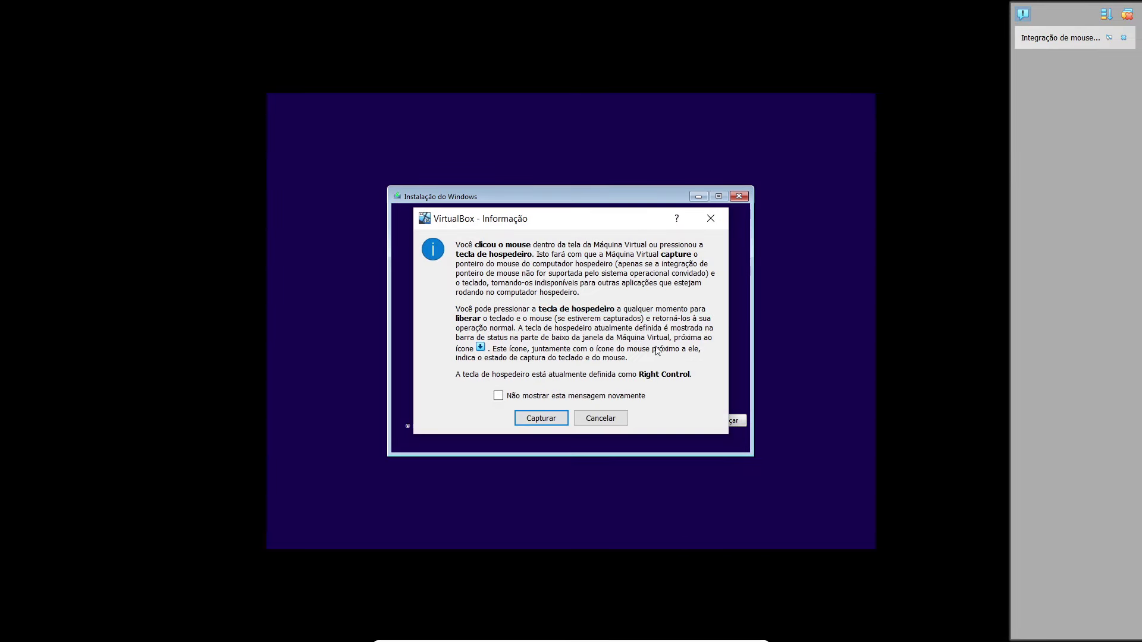
left_click(543, 419)
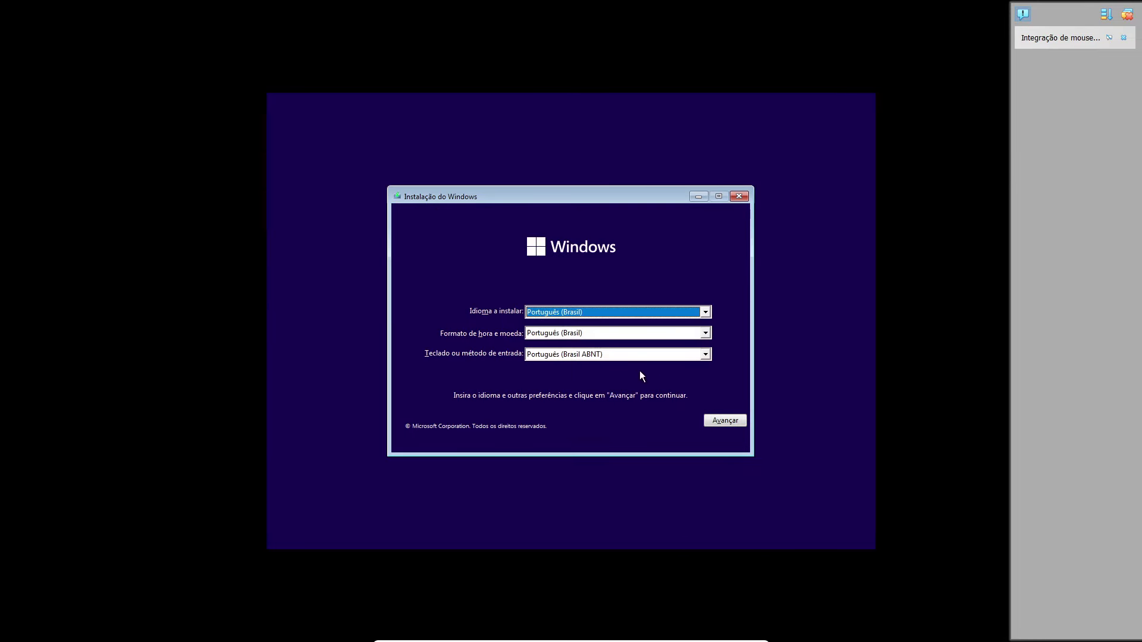
left_click(642, 355)
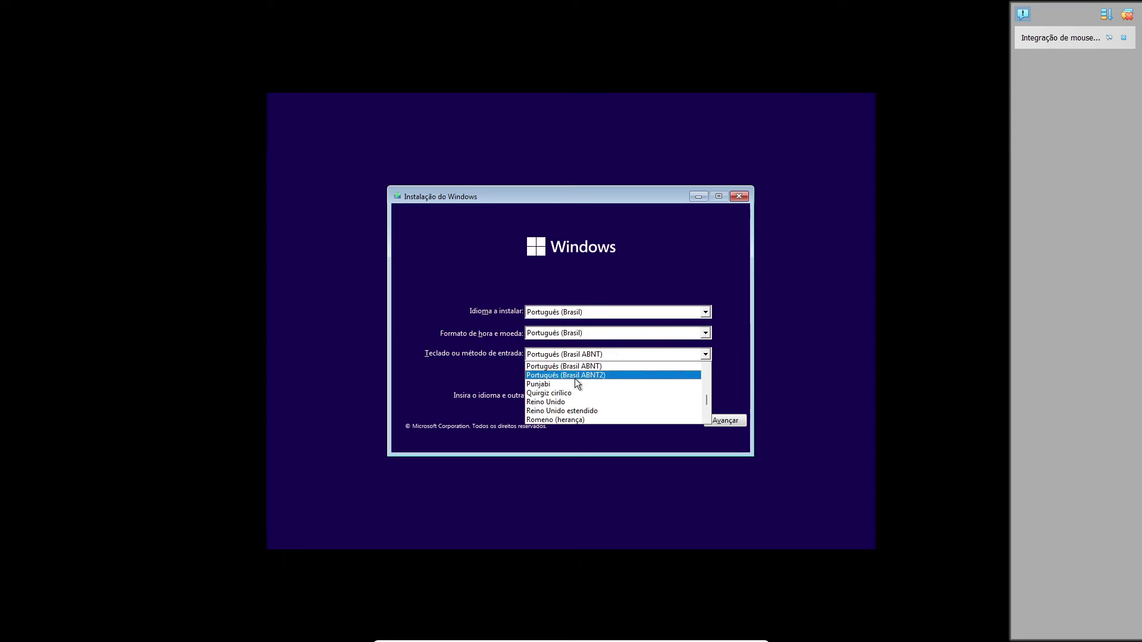
left_click(574, 376)
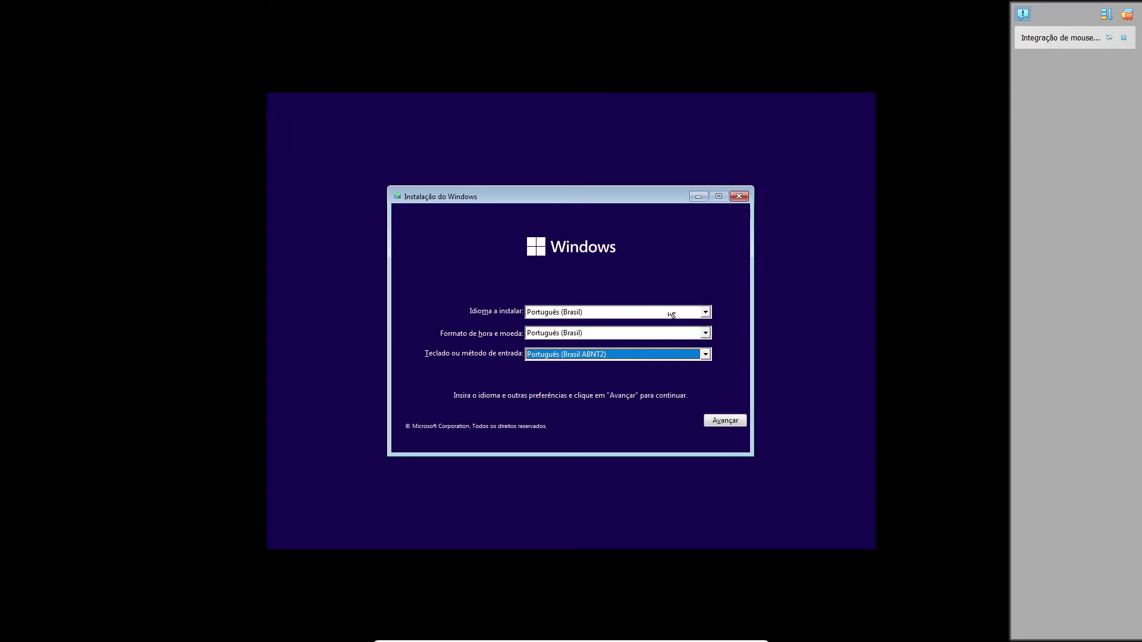
left_click(718, 421)
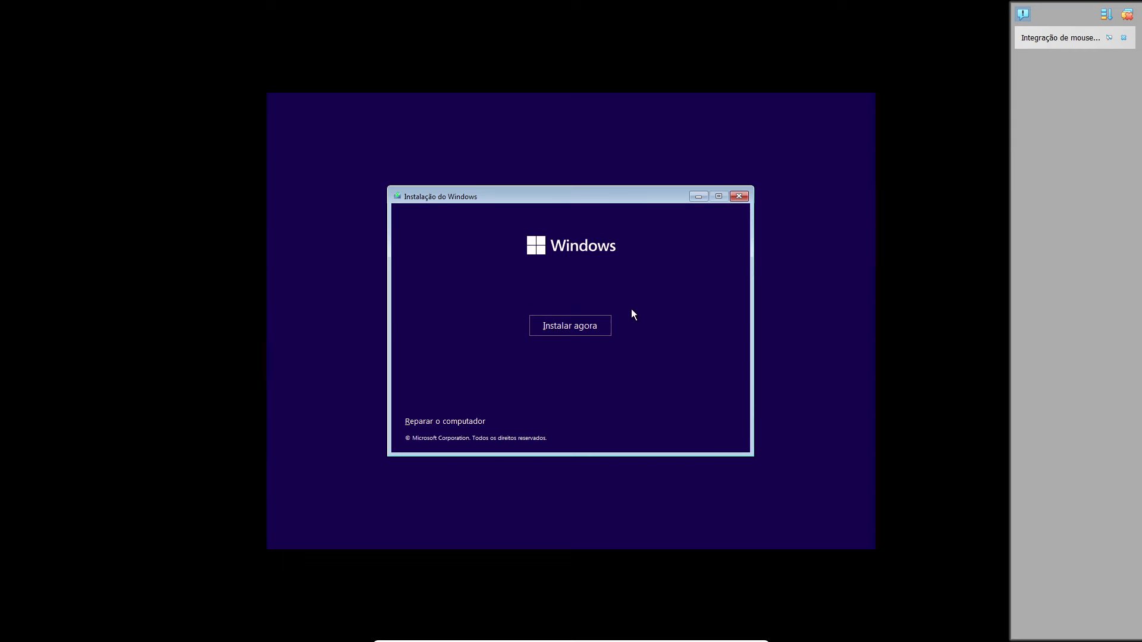
left_click(588, 328)
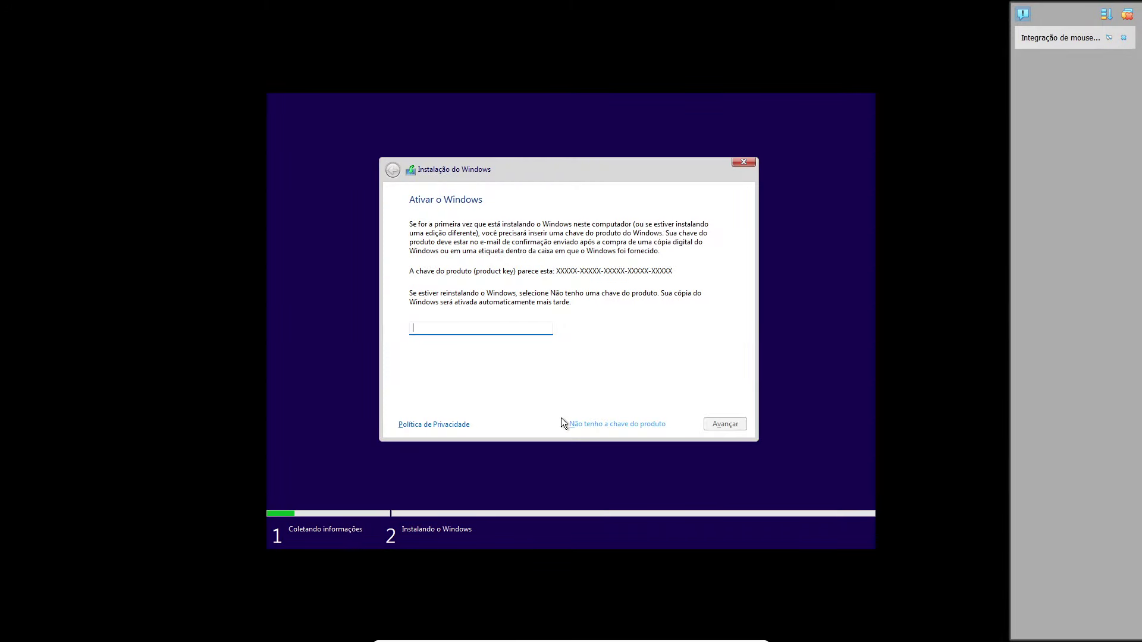
Continue without a product key and choose Windows 11 Pro as the operating system to install.
left_click(591, 424)
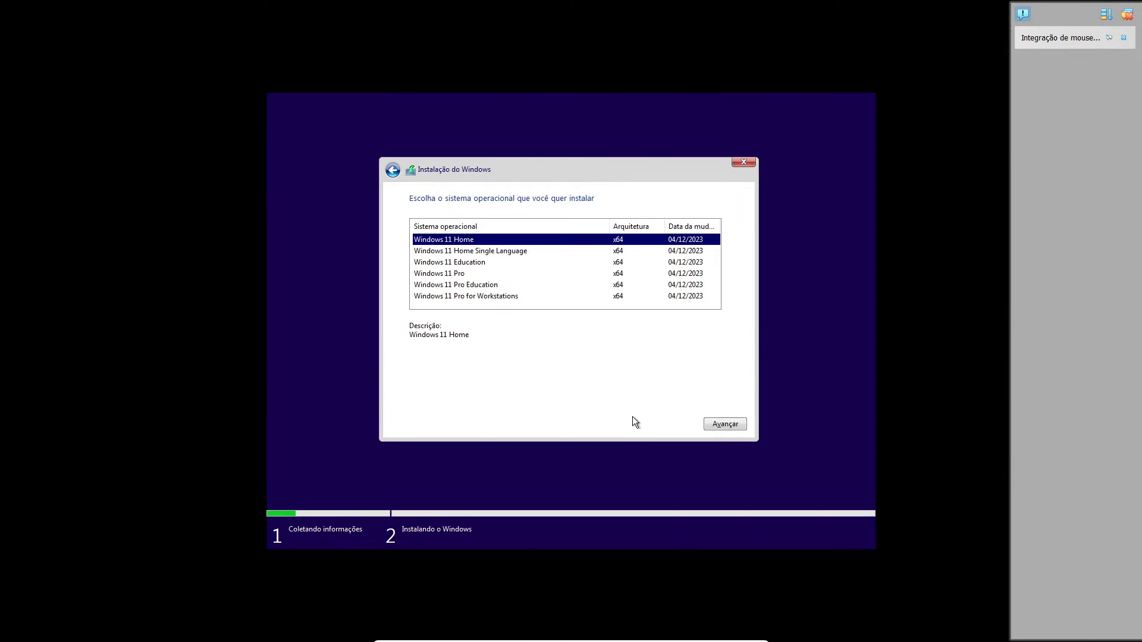
left_click(459, 275)
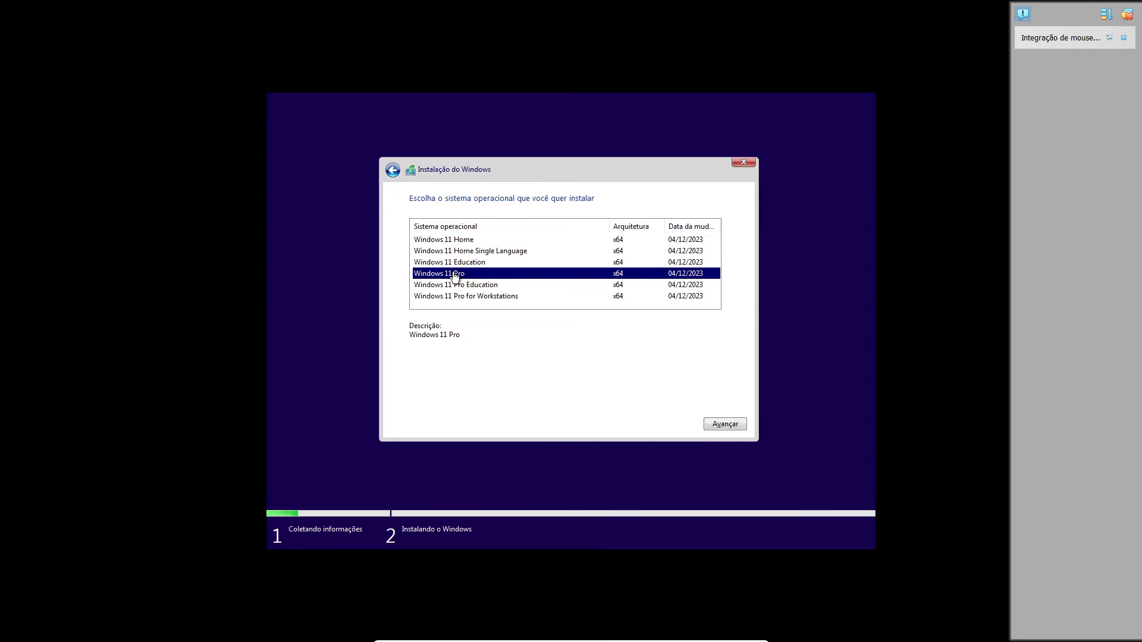
left_click(734, 429)
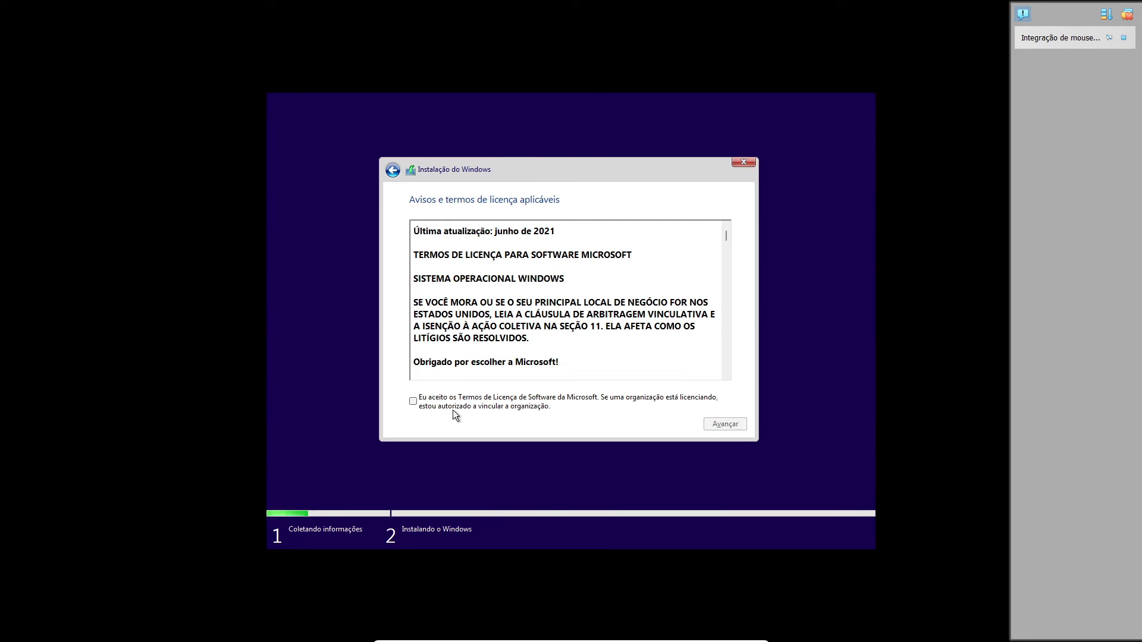
Accept the licence terms and start a custom installation on the 80.0 GB unallocated space of drive 0.
left_click(731, 423)
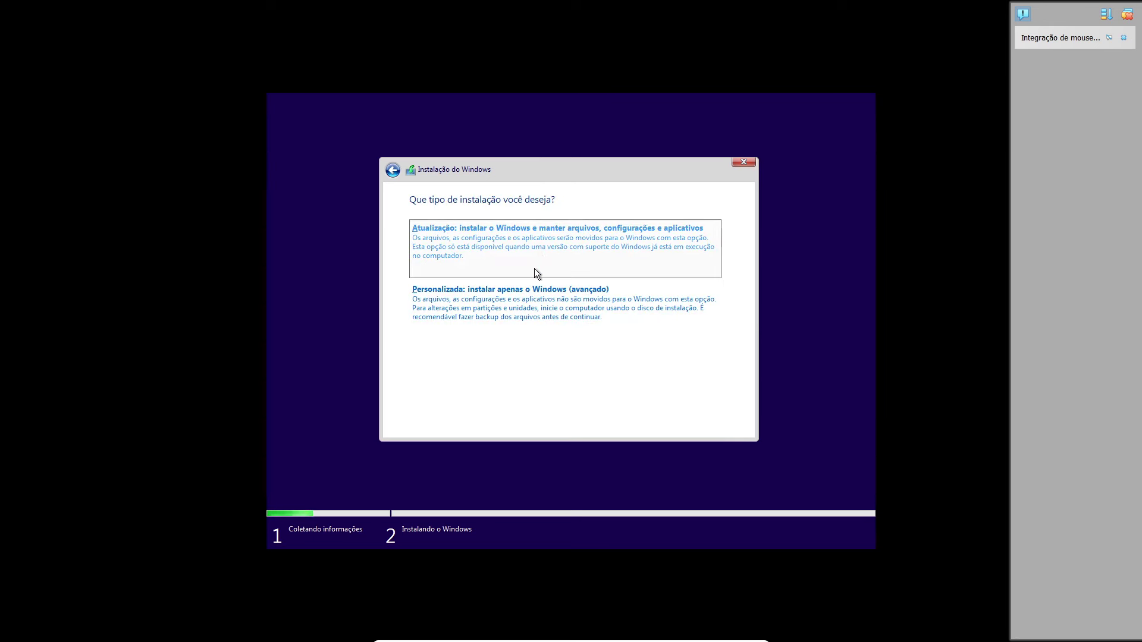
left_click(518, 308)
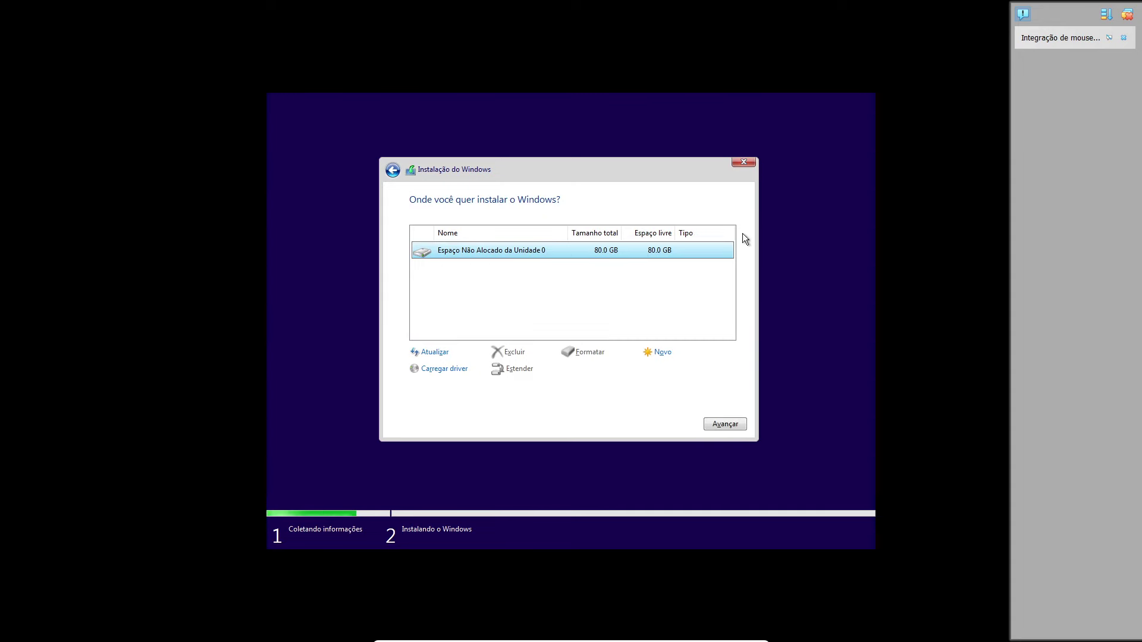
left_click(717, 426)
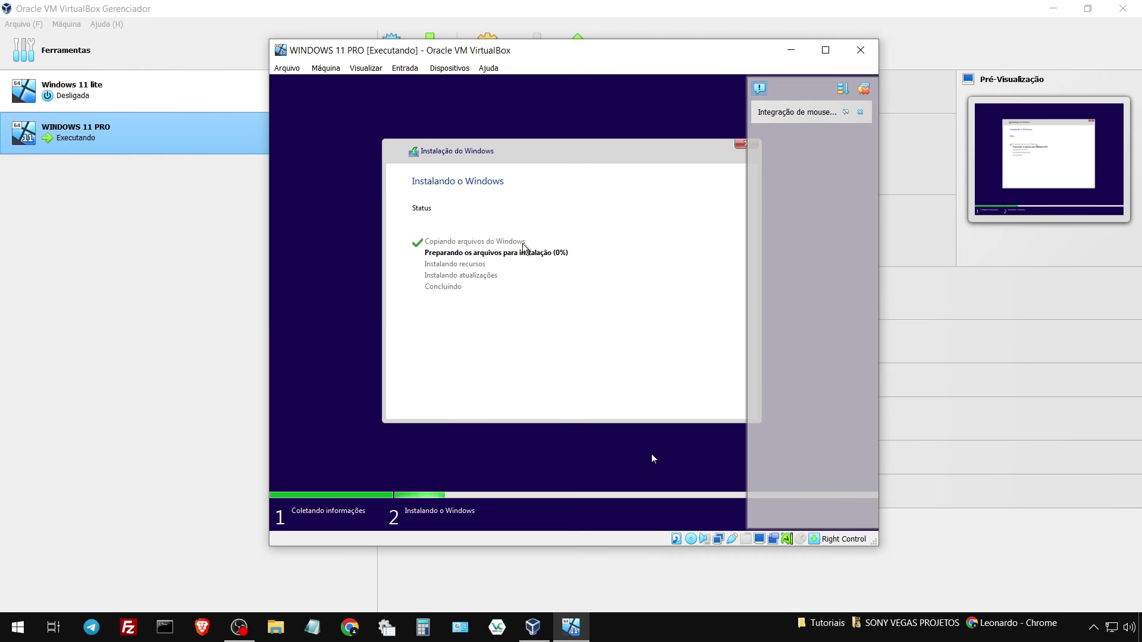
Capture the mouse in the virtual machine and stop the capture information message from being shown again.
mouse_move(676, 540)
left_click(669, 269)
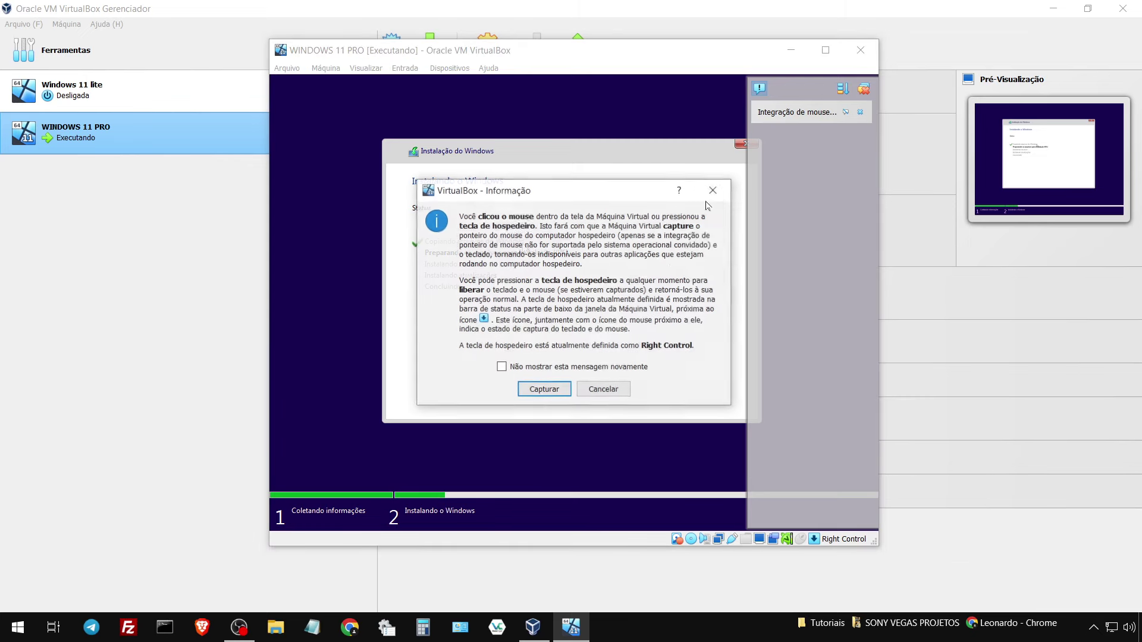
left_click(556, 369)
left_click(544, 390)
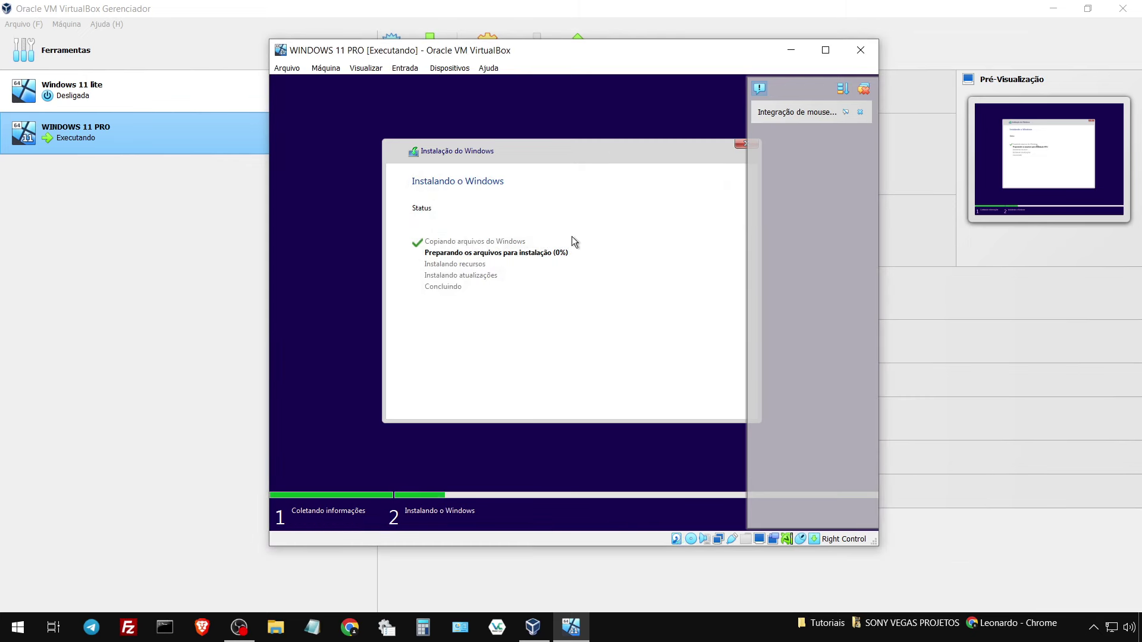
key("Control_R+f")
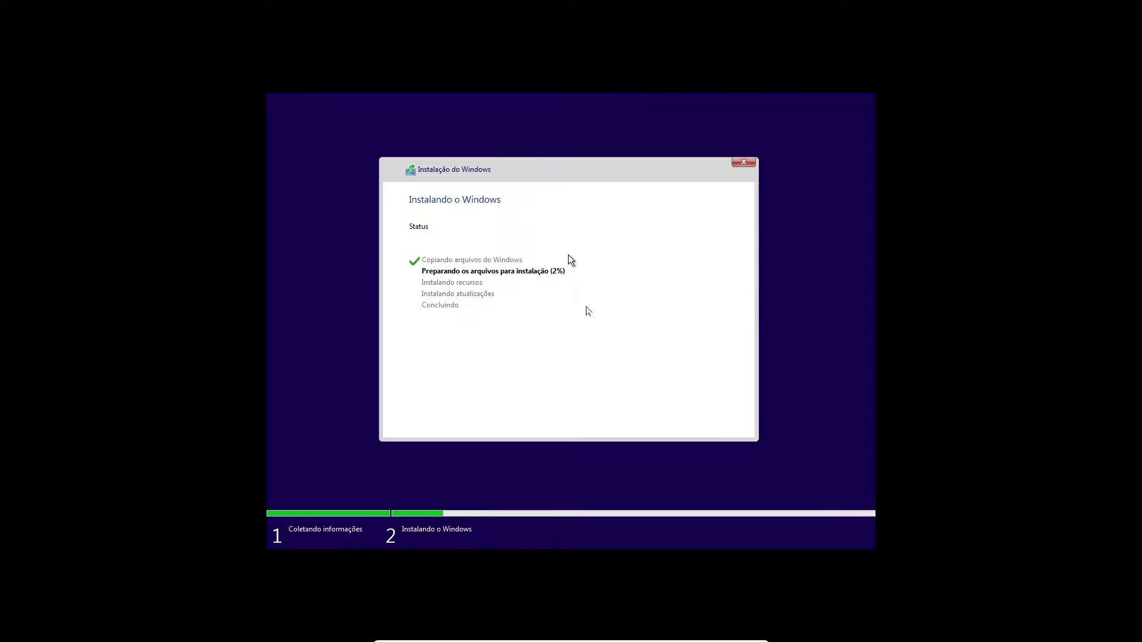
key("Control_R+f")
left_click(239, 627)
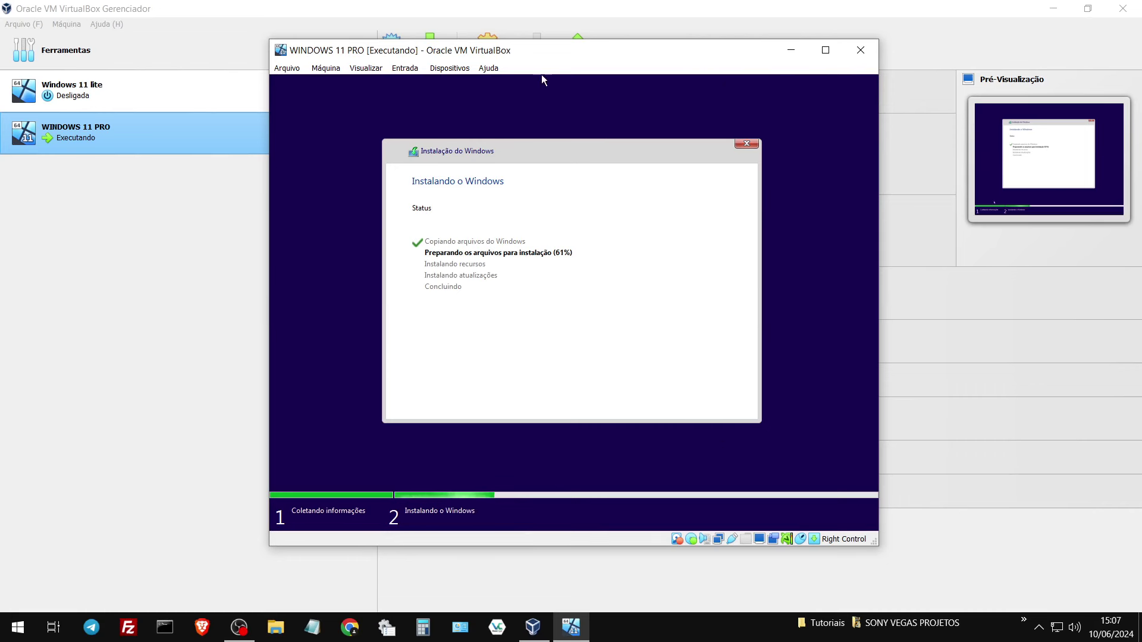
left_click(746, 143)
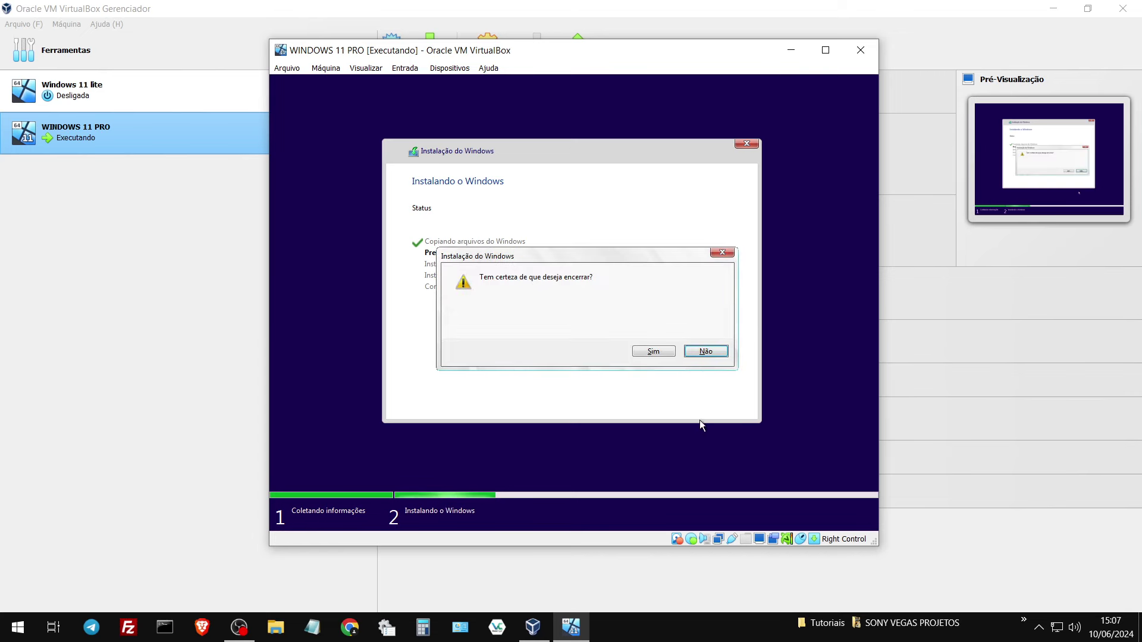
left_click(708, 353)
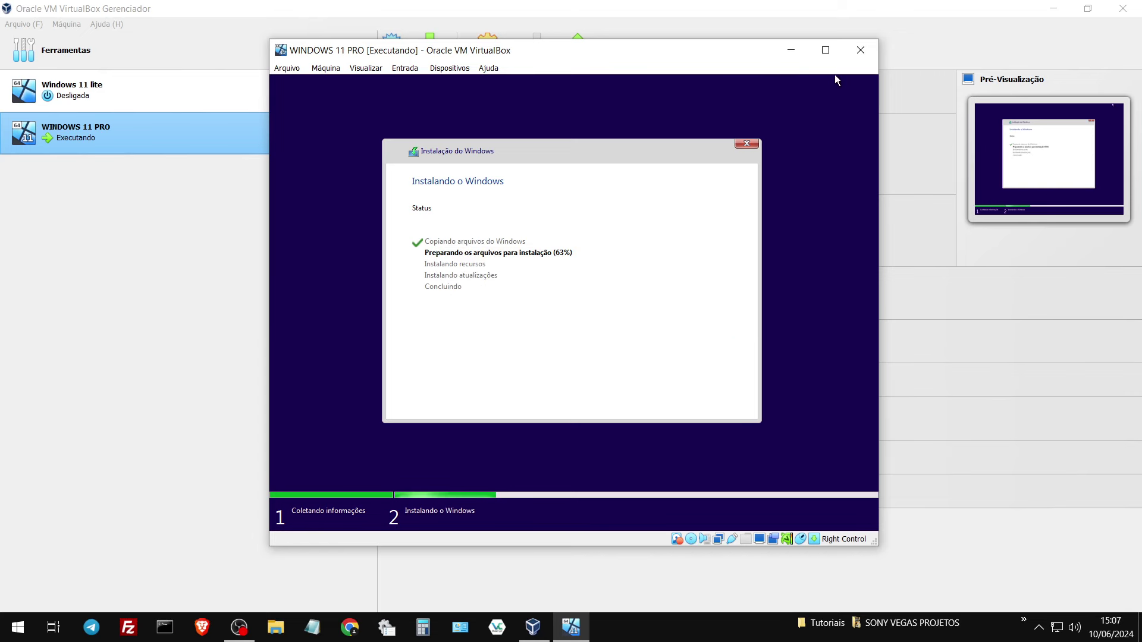
key("Control_R+f")
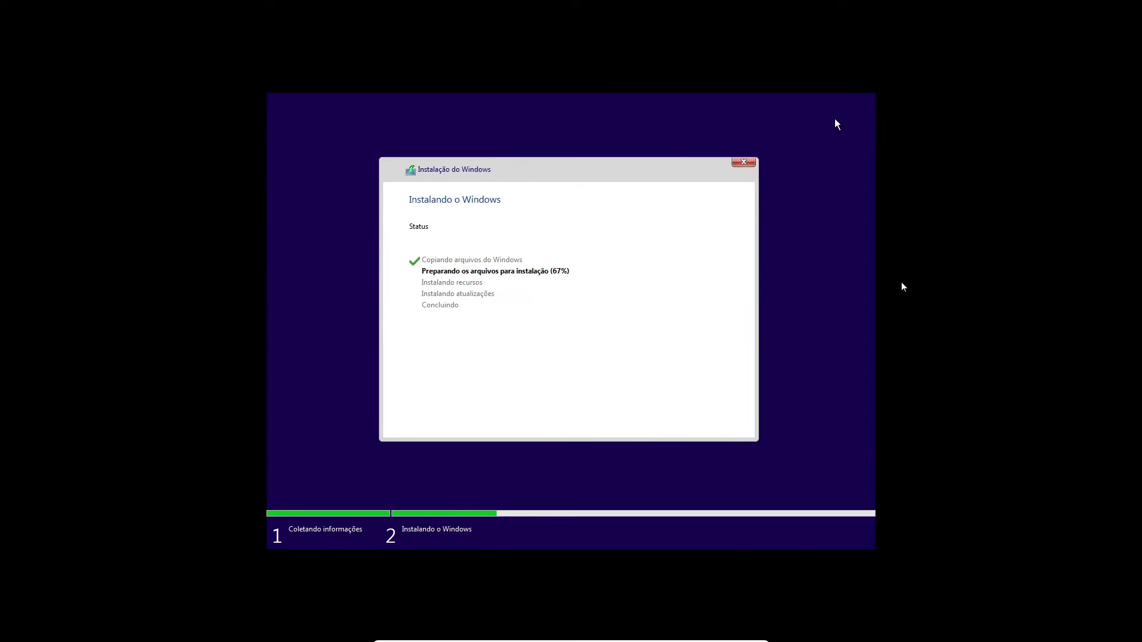
key("Control_R+f")
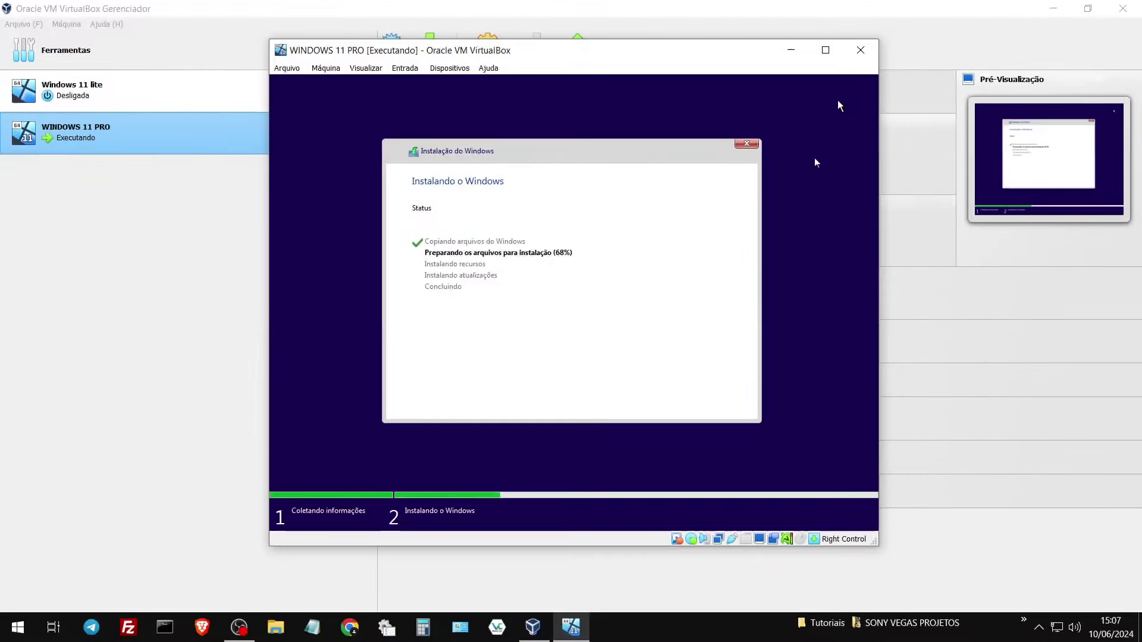
Minimize the VirtualBox manager and maximize the WINDOWS 11 PRO machine window.
left_click(1076, 5)
left_click(1053, 8)
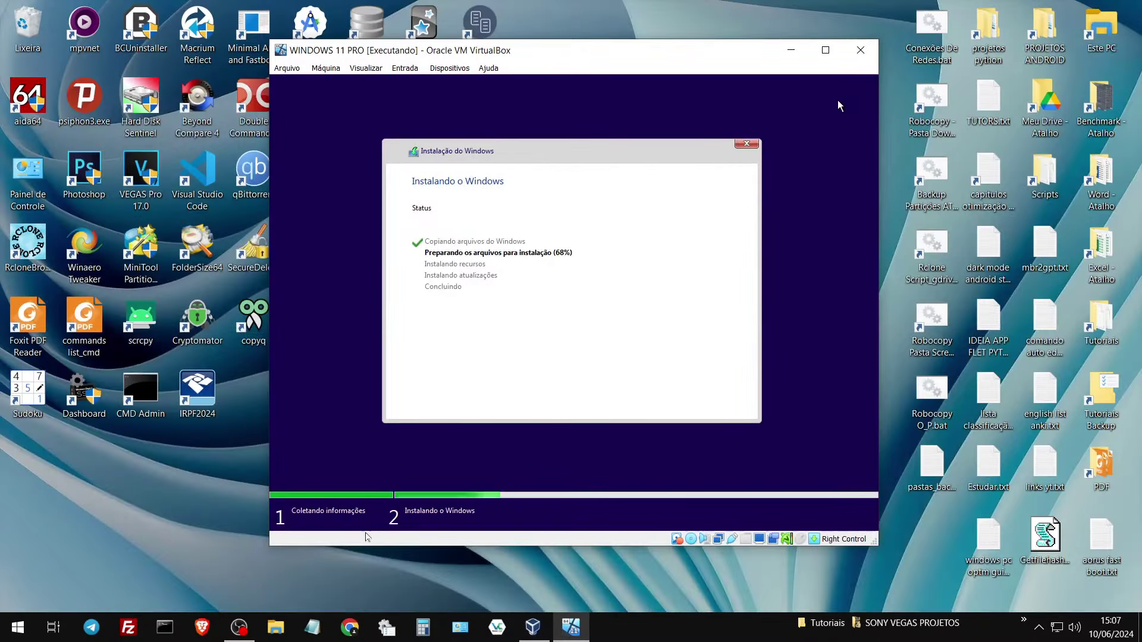
left_click(238, 633)
left_click(1124, 475)
left_click(827, 49)
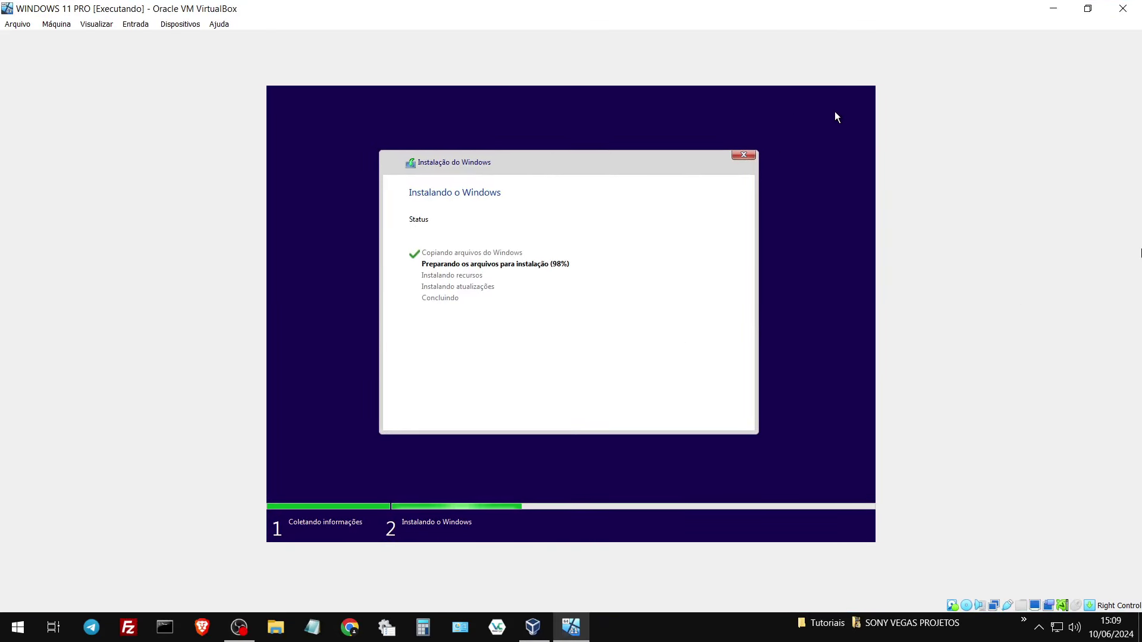
Return the machine to full screen and restart Windows immediately to continue the installation.
key("Control_R+f")
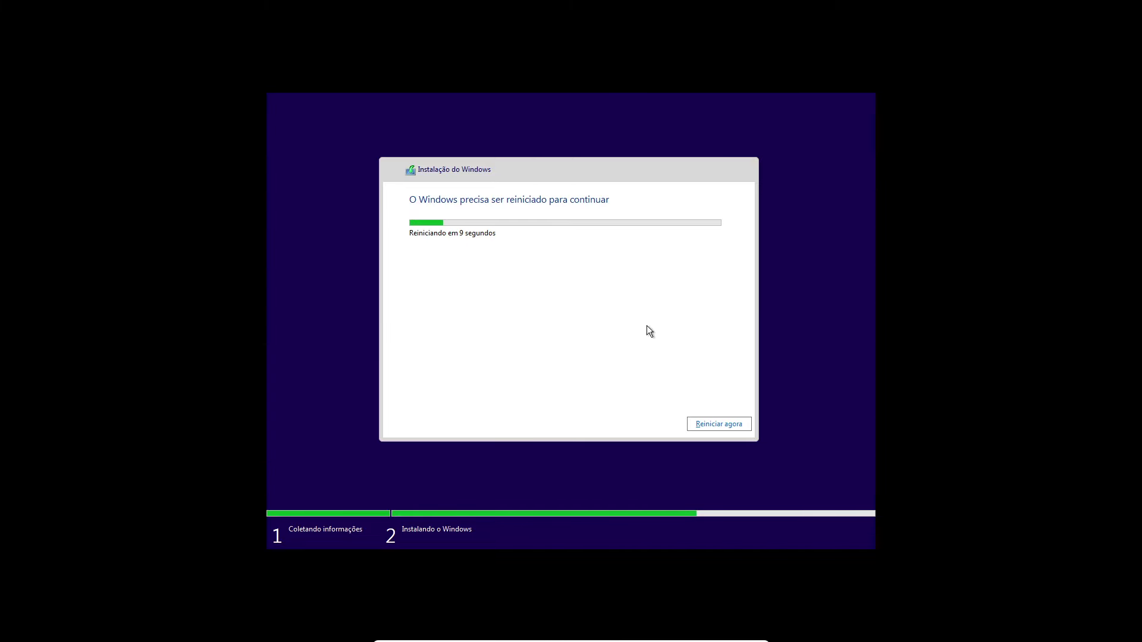
left_click(734, 428)
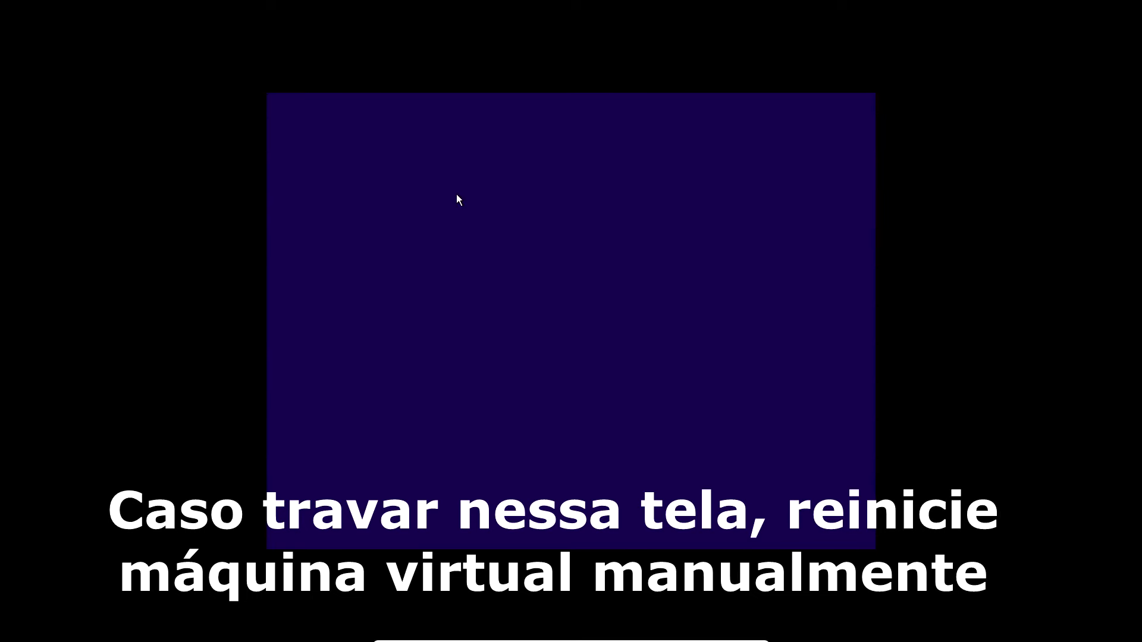
Leave full screen and reset the frozen WINDOWS 11 PRO virtual machine.
key("Control_R+f")
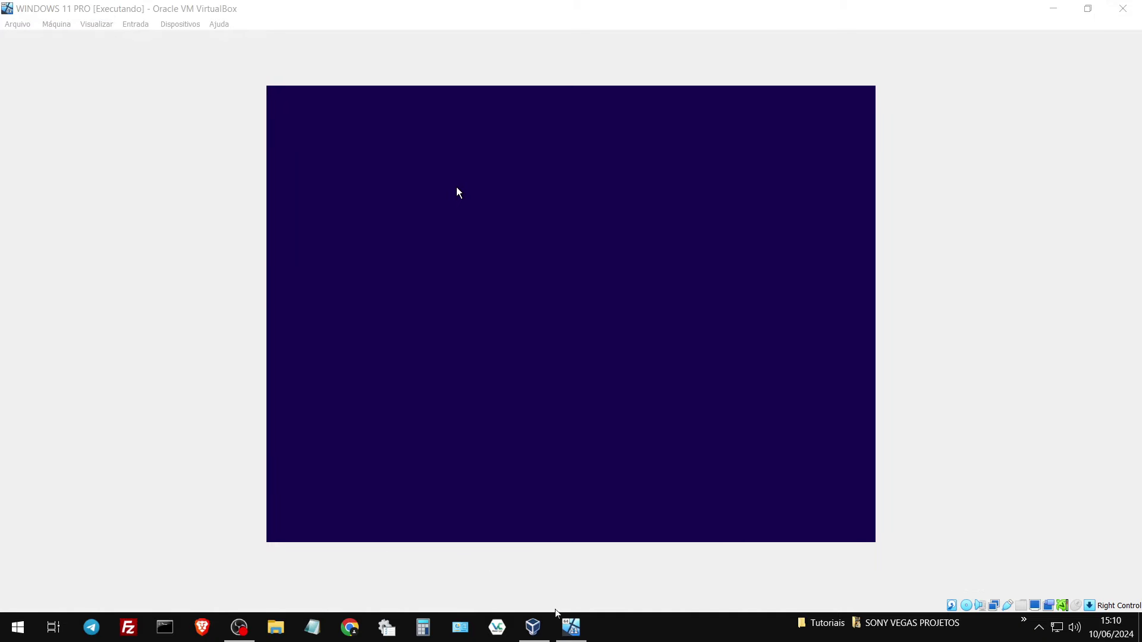
left_click(18, 24)
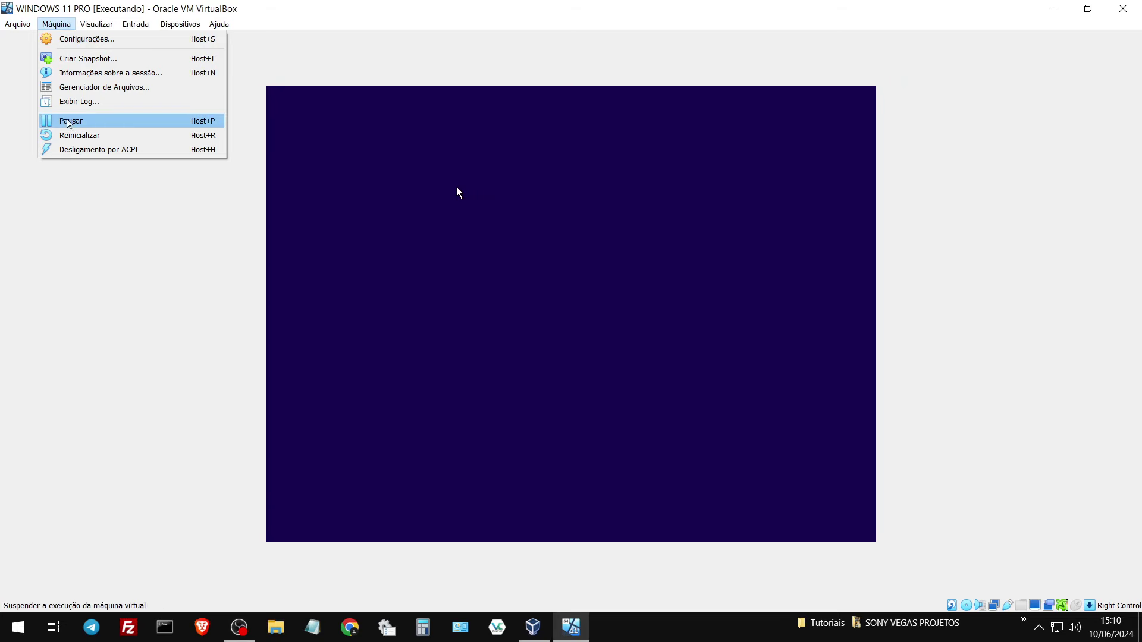
left_click(71, 136)
left_click(535, 368)
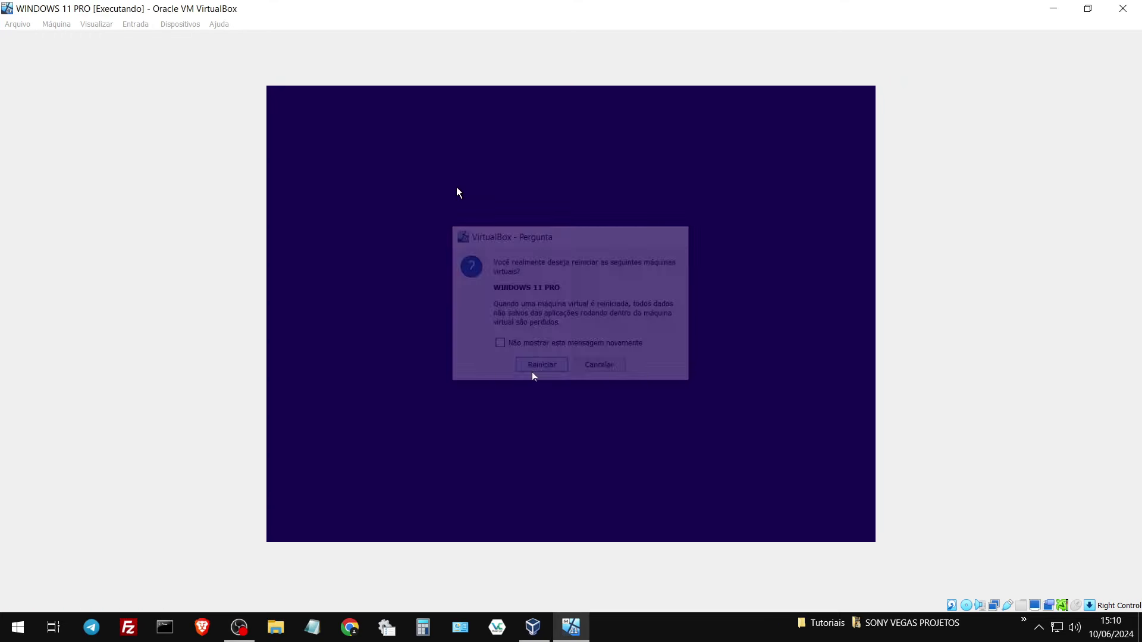
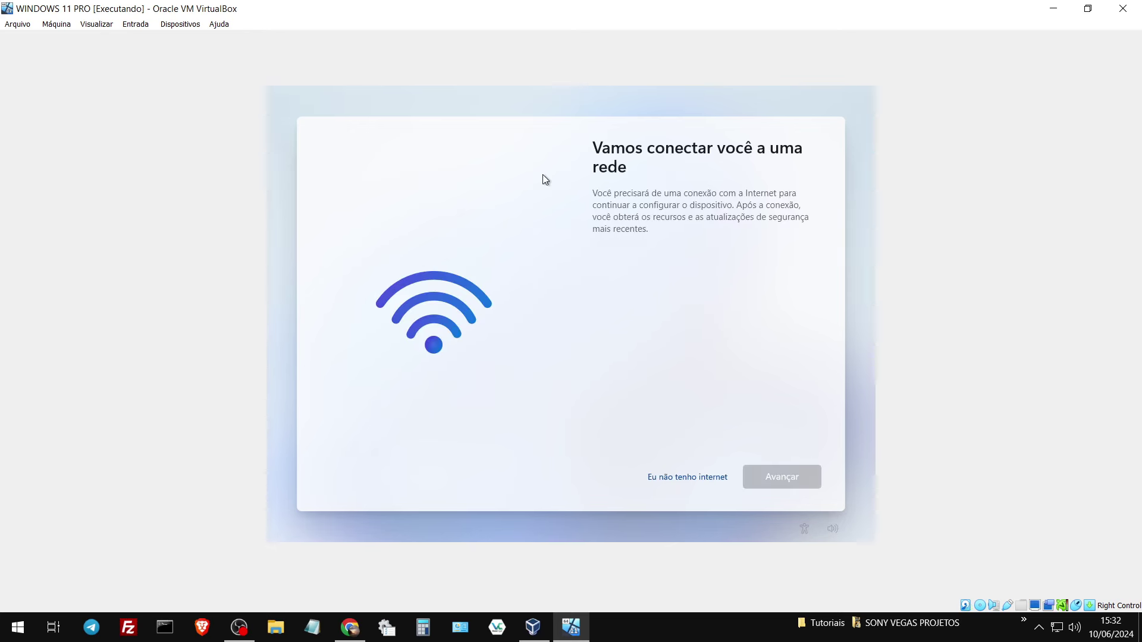
Skip the network connection and continue with the limited Windows setup without internet.
left_click(694, 481)
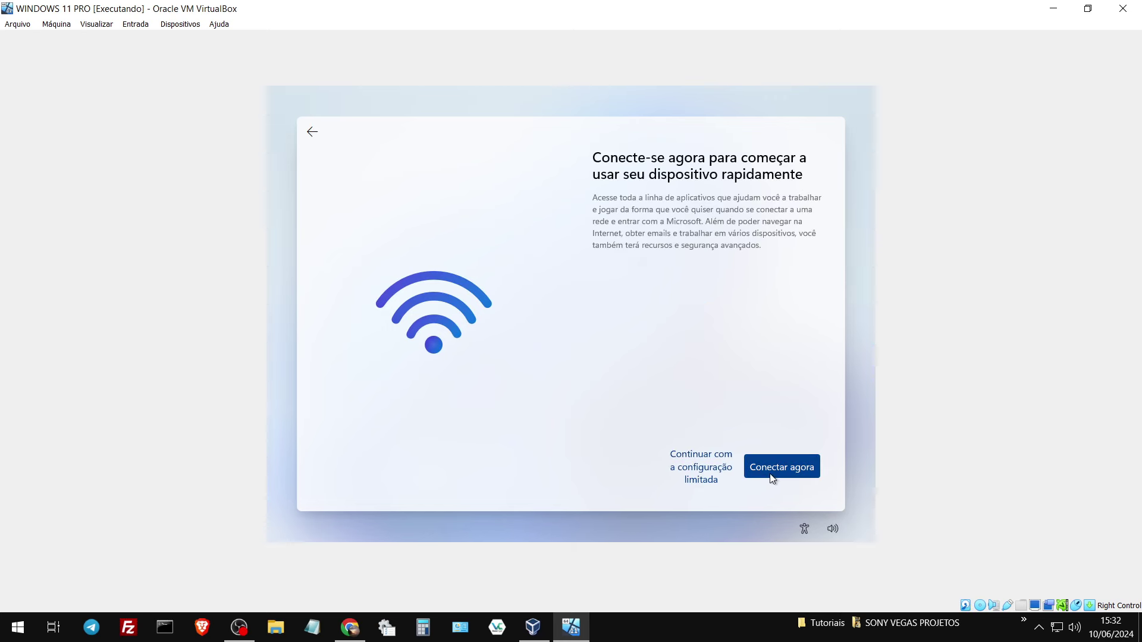
left_click(716, 471)
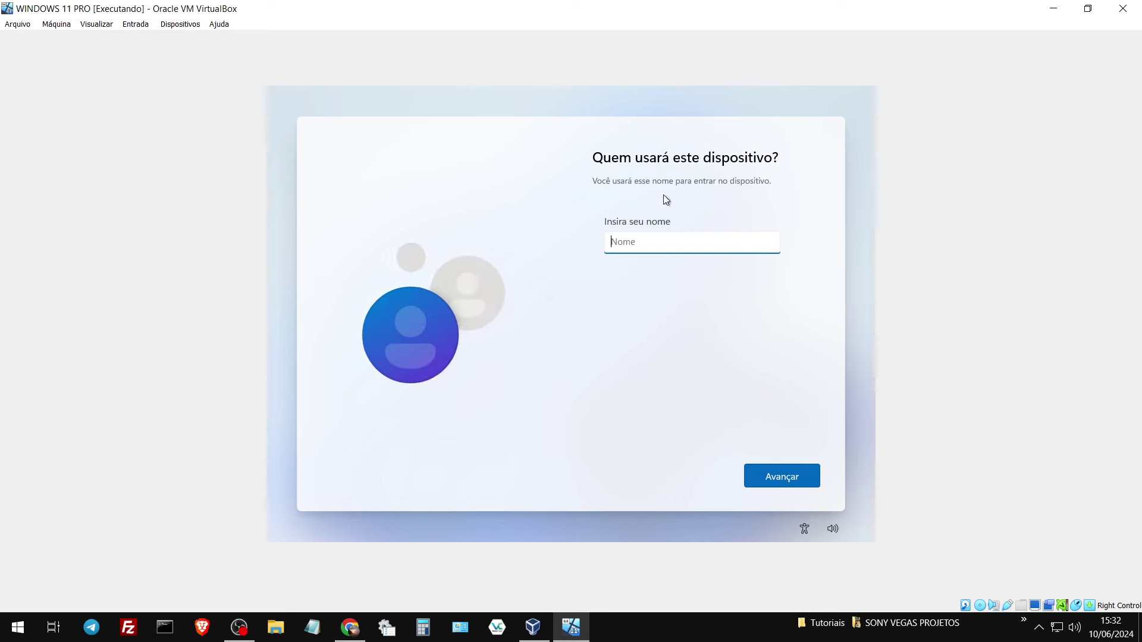
Enter a local account user name that differs from the computer name and continue with the password left blank.
type("musashi")
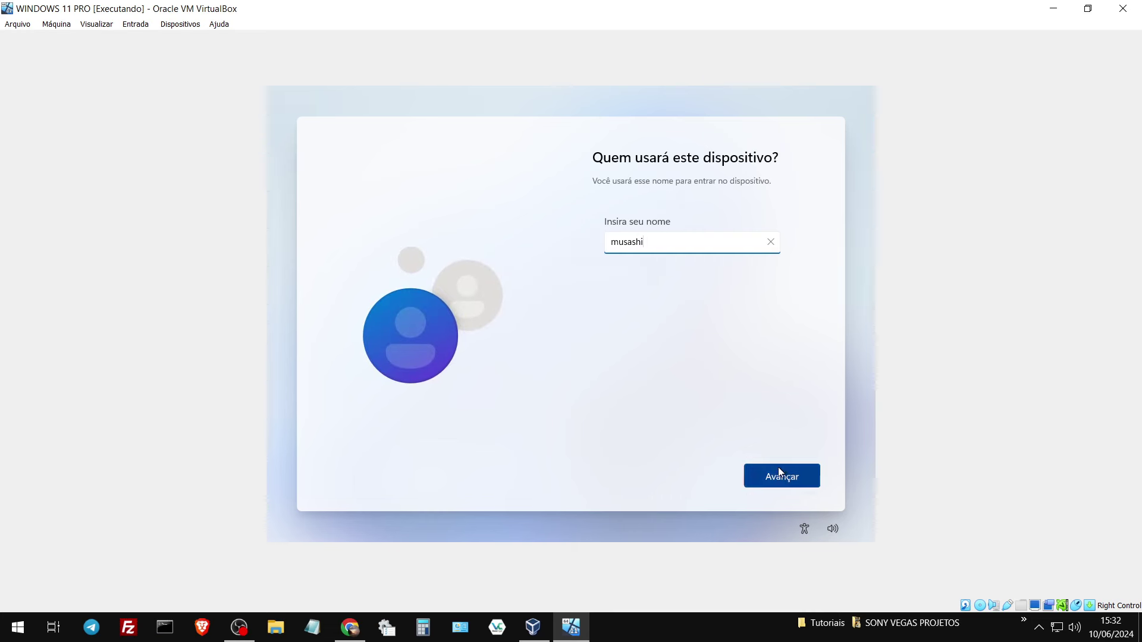
left_click(747, 472)
left_click(696, 276)
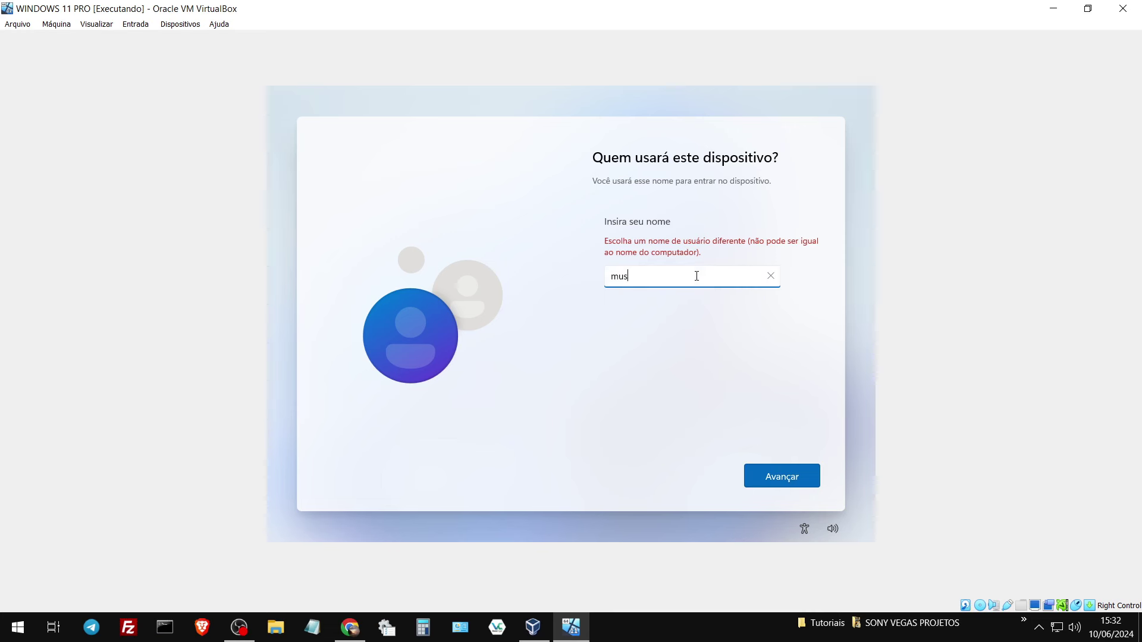
key("BackSpace")
key("BackSpace")
type("musashiden")
left_click(759, 479)
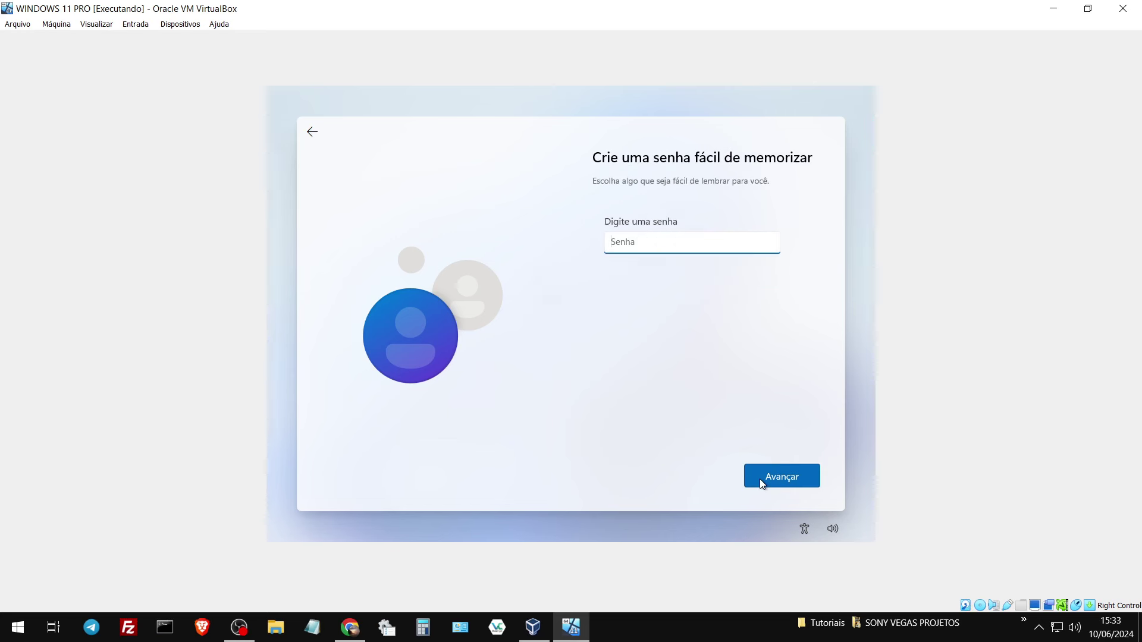
left_click(799, 480)
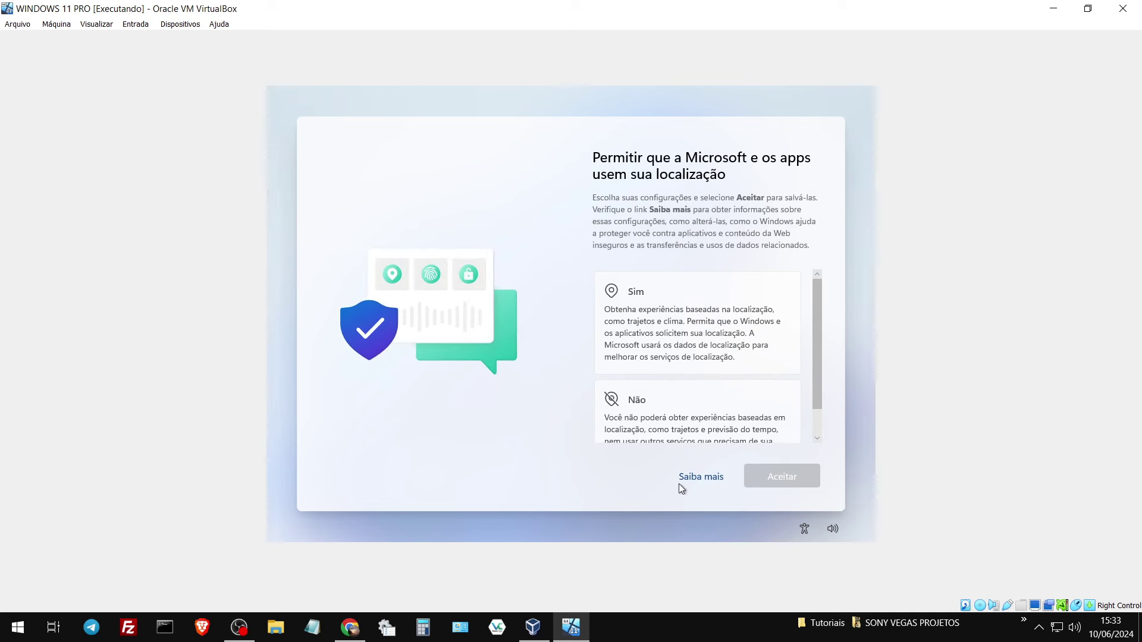
Decline location access for Microsoft and apps, and decline the Localizar meu dispositivo feature.
scroll(683, 373, "down", 1)
left_click(669, 394)
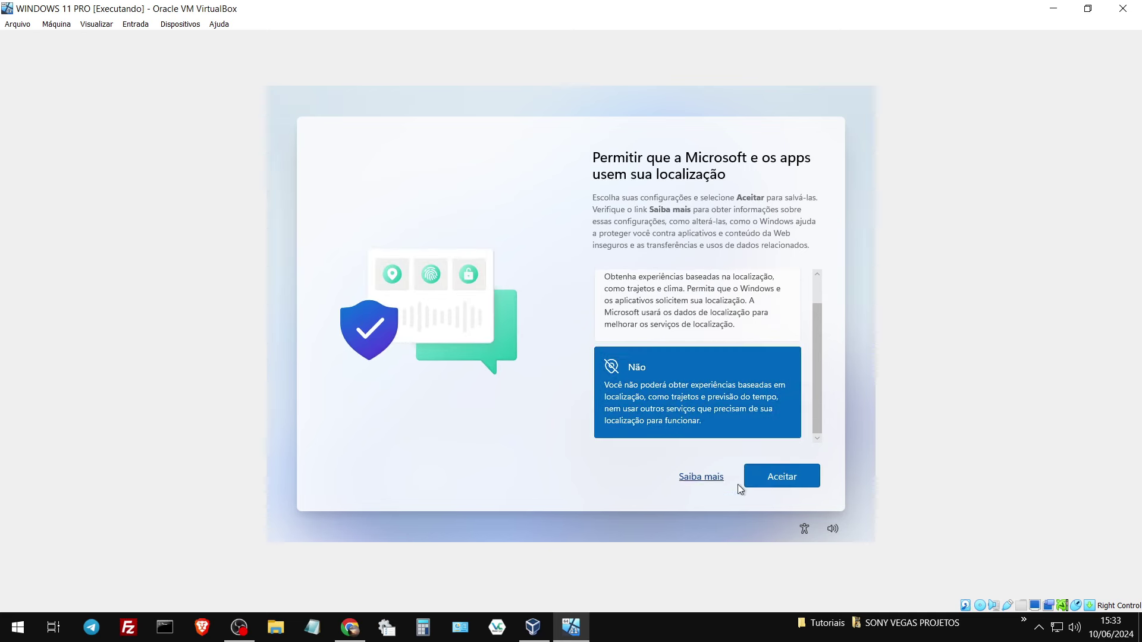
left_click(779, 476)
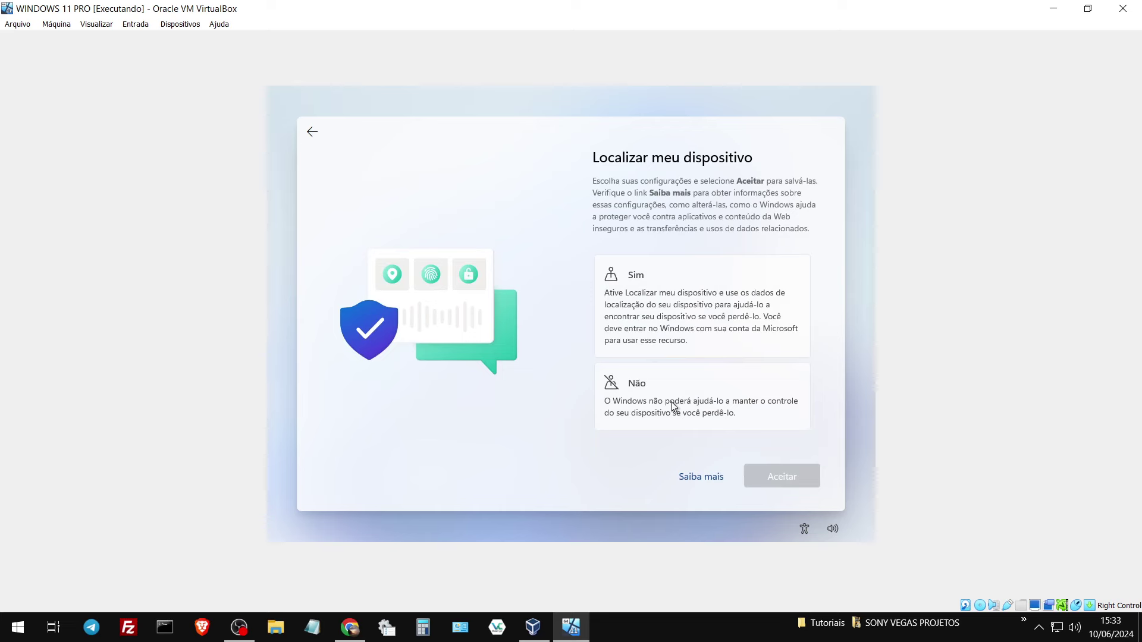
left_click(675, 407)
left_click(776, 476)
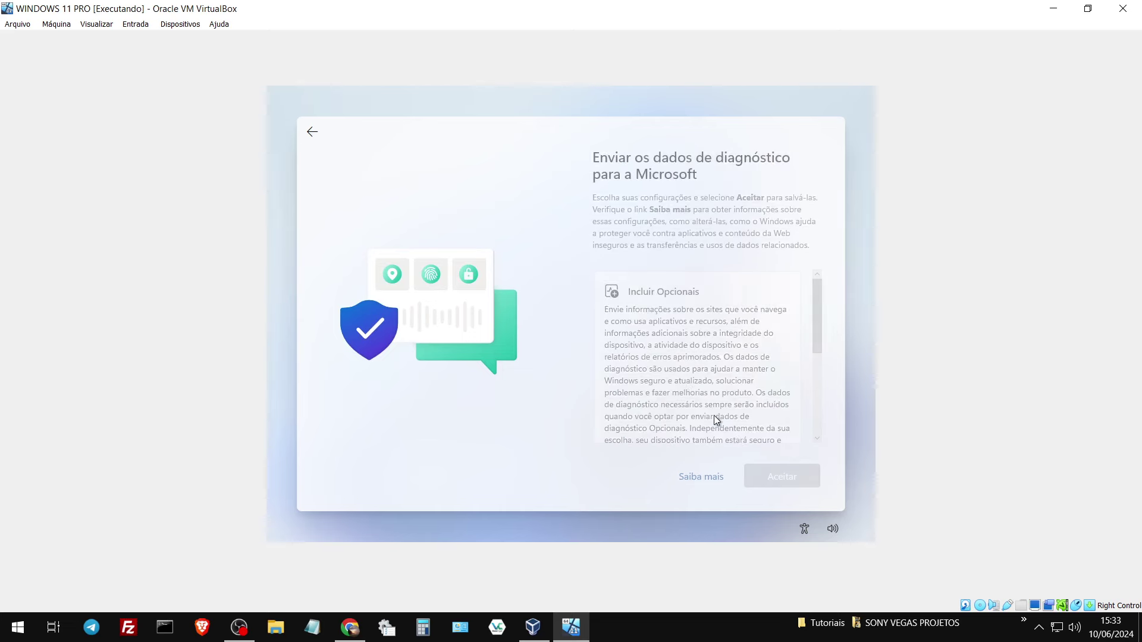
Limit diagnostic data to Apenas Obrigatórios and decline the improvement of inking and typing.
scroll(690, 370, "down", 3)
left_click(690, 370)
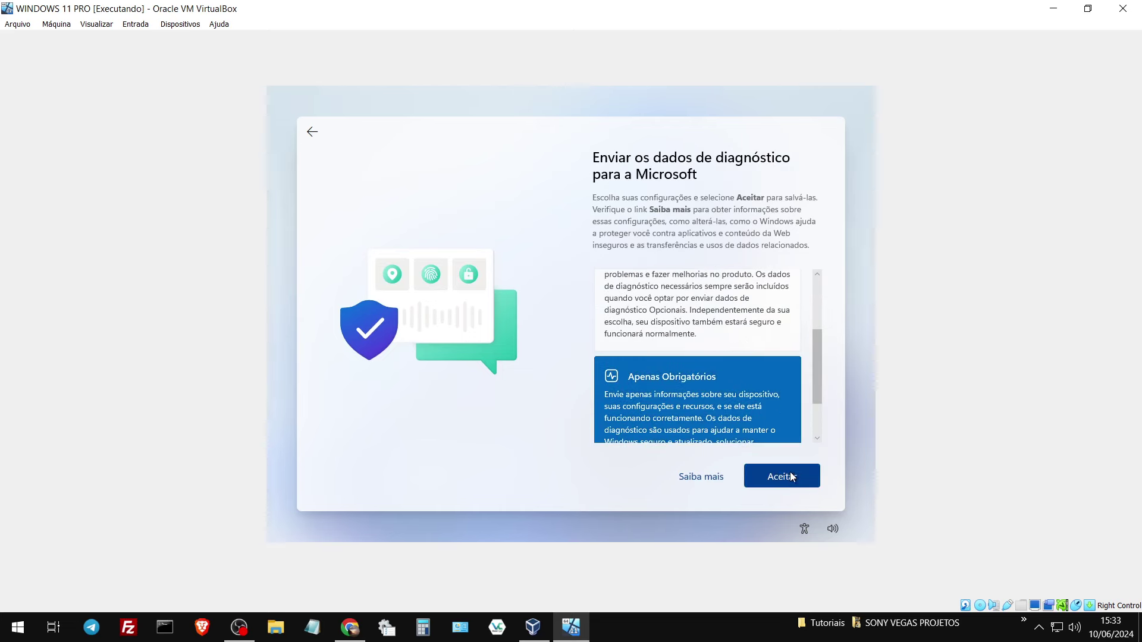
left_click(781, 474)
scroll(764, 346, "down", 2)
left_click(702, 381)
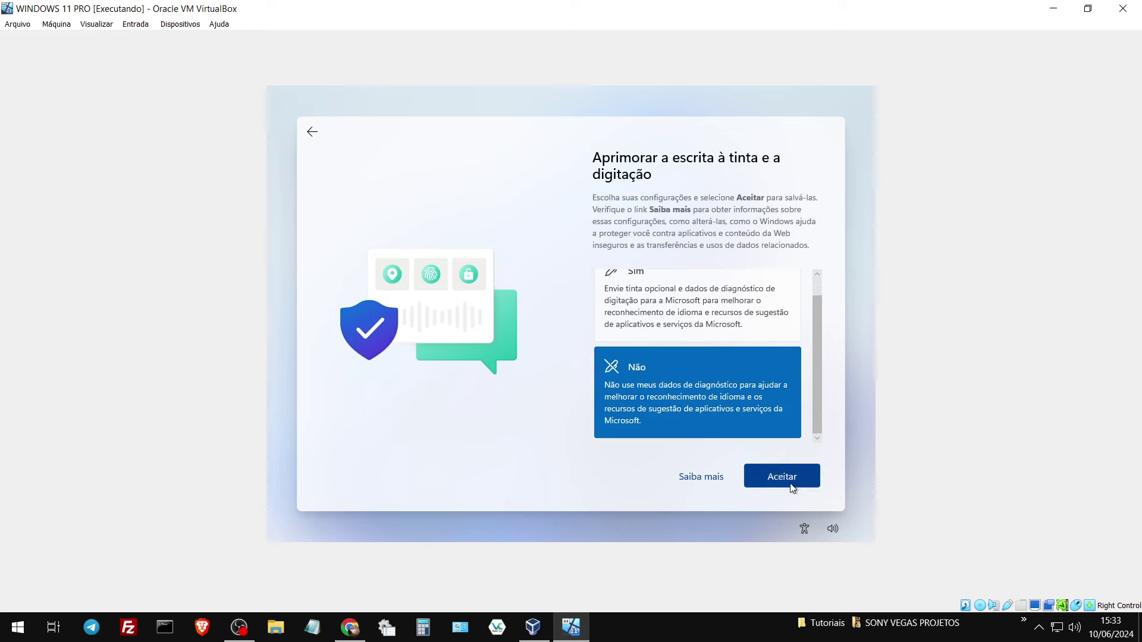
left_click(802, 476)
Decline personalized experiences from diagnostic data and app use of the advertising ID.
scroll(709, 316, "down", 2)
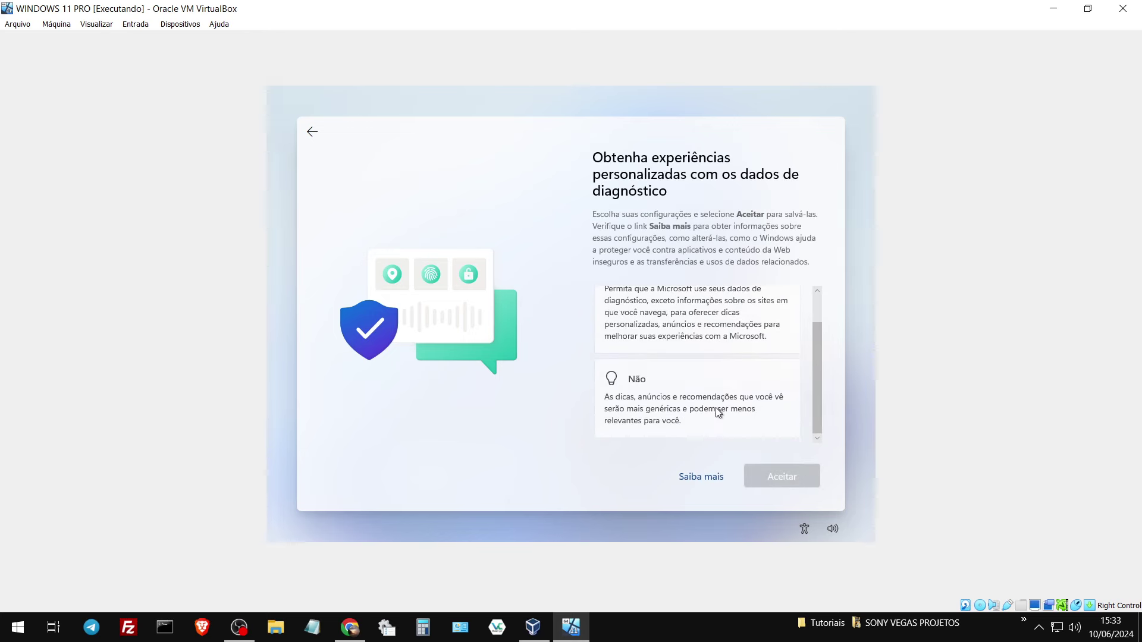
left_click(722, 419)
left_click(769, 479)
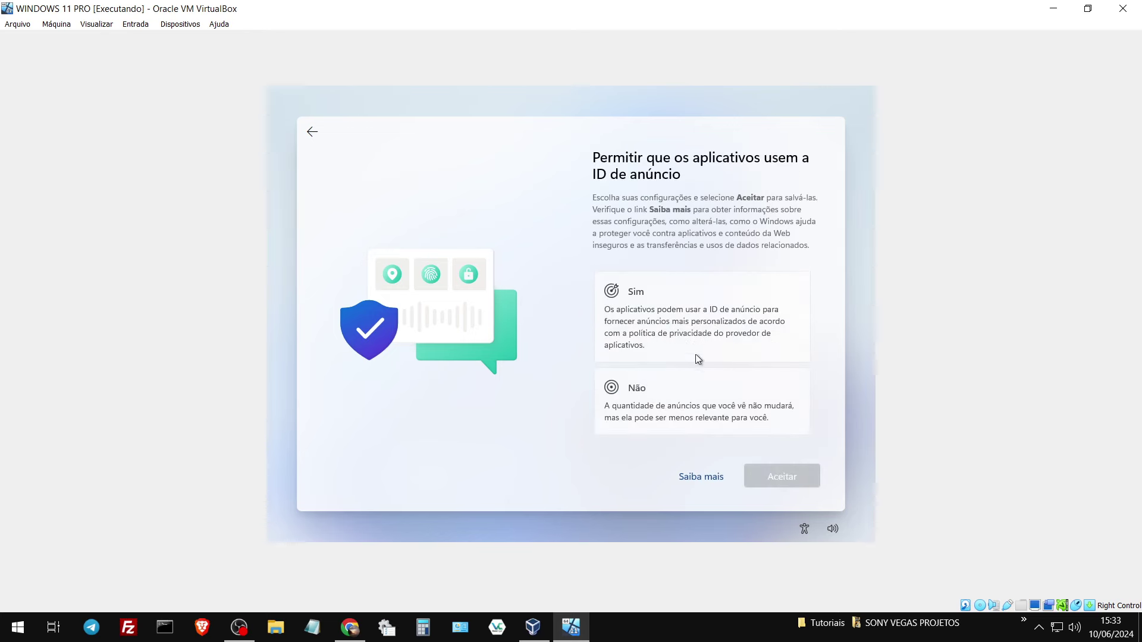
left_click(705, 397)
left_click(769, 476)
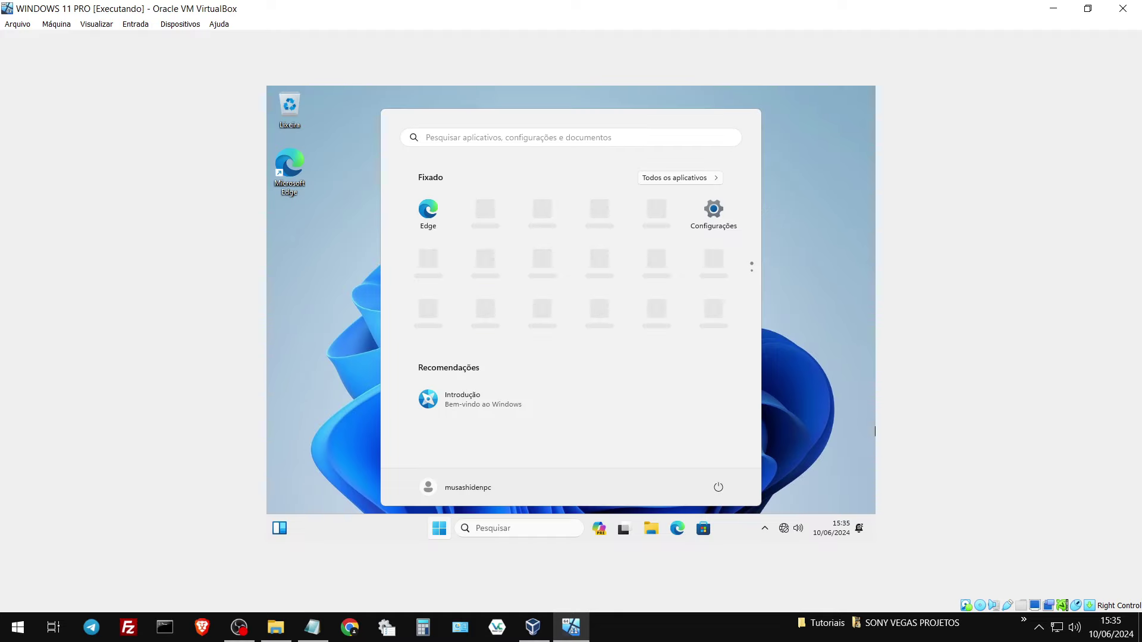
Return the virtual machine to full screen and toggle the Windows 11 Start menu.
key("Control_R+f")
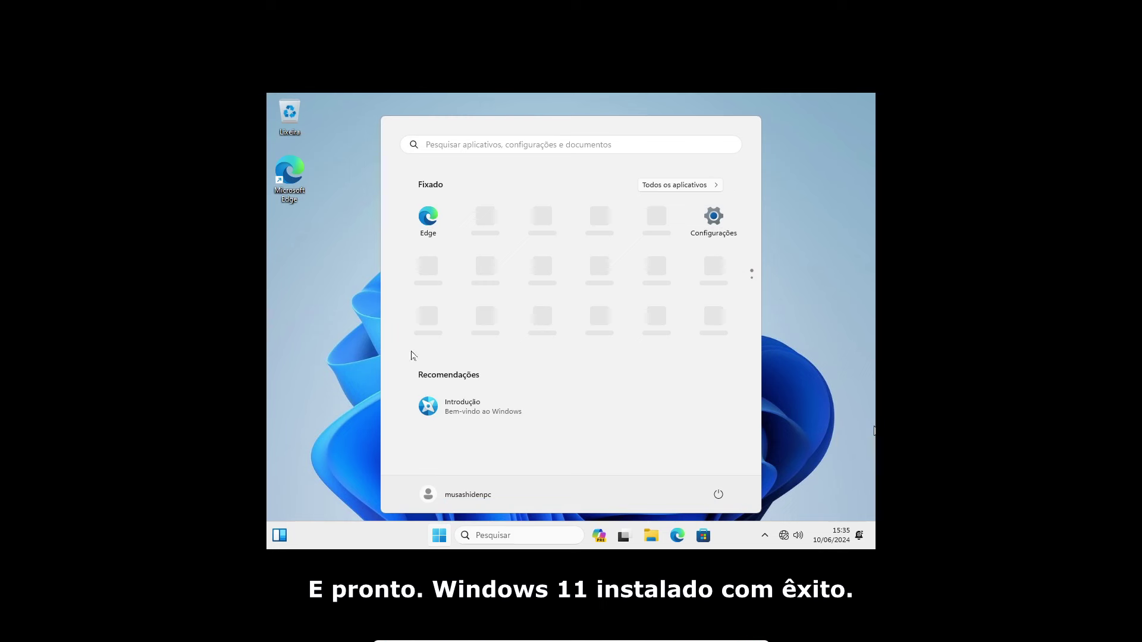
left_click(443, 533)
left_click(444, 534)
Open File Explorer in a maximized window and view the Imagens folder.
left_click(362, 225)
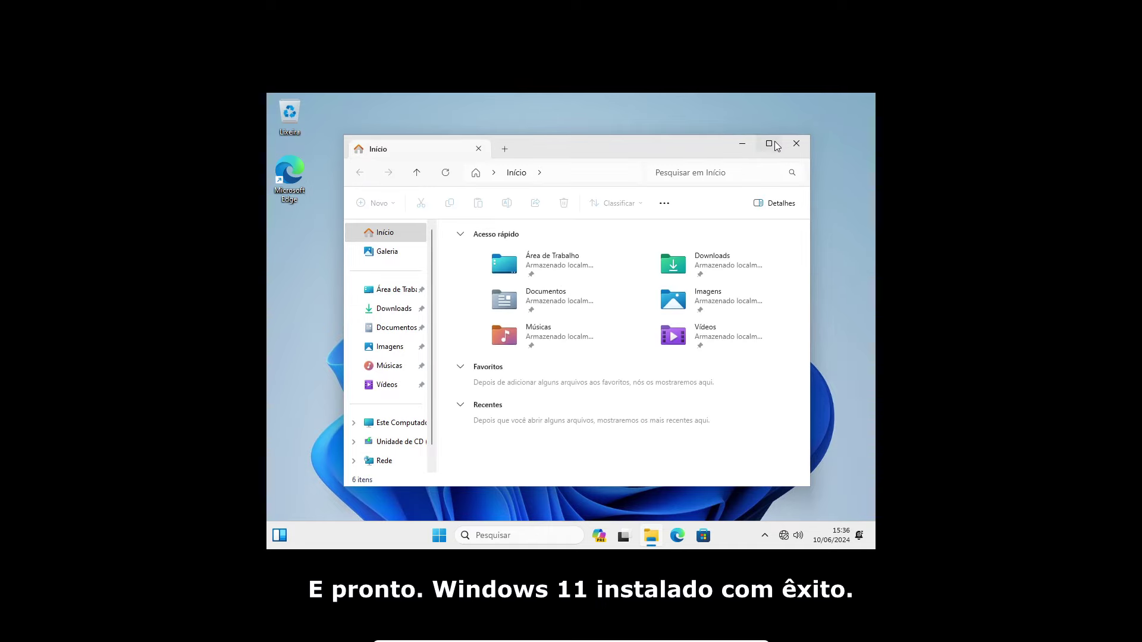
left_click(773, 143)
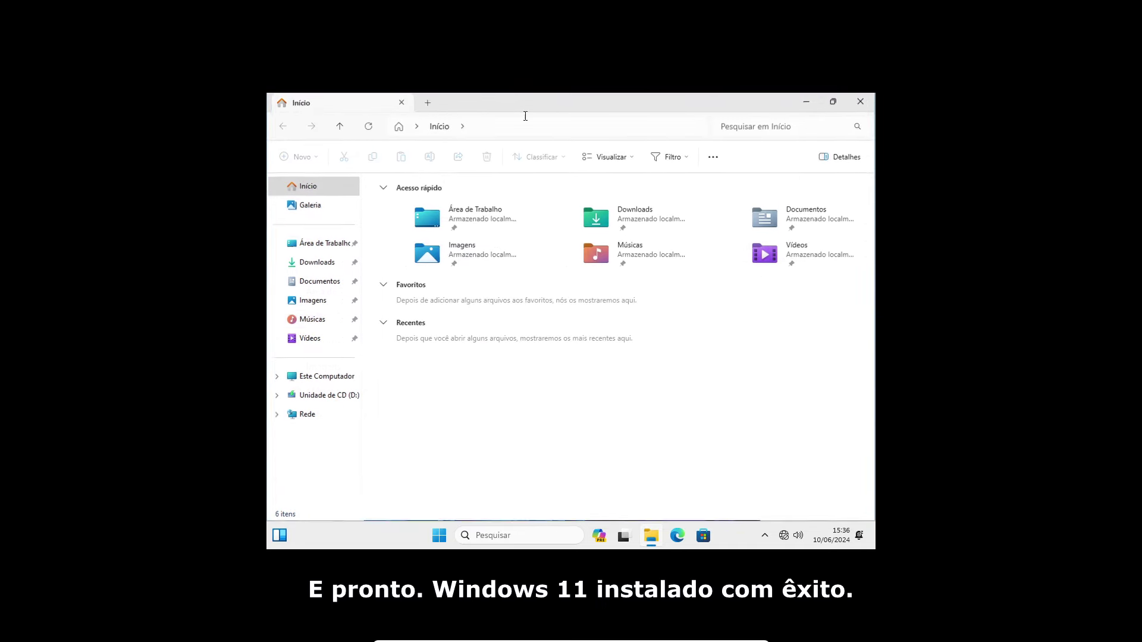
left_click(304, 310)
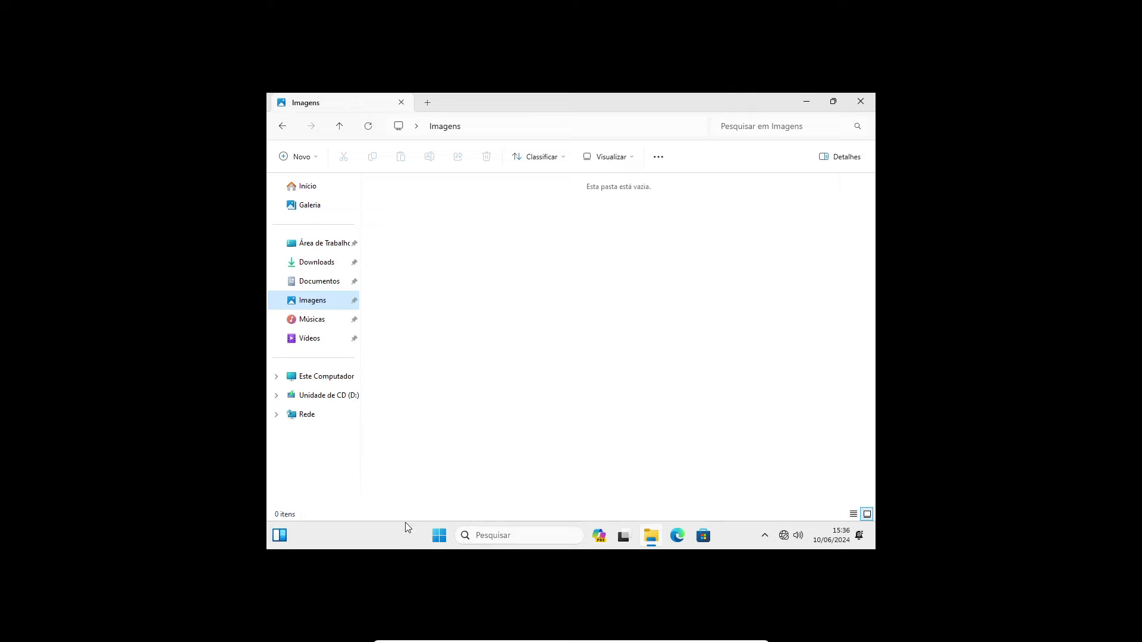
Examine the Personalização themes and Cores options in a maximized Settings window, then close Settings and File Explorer.
left_click(439, 536)
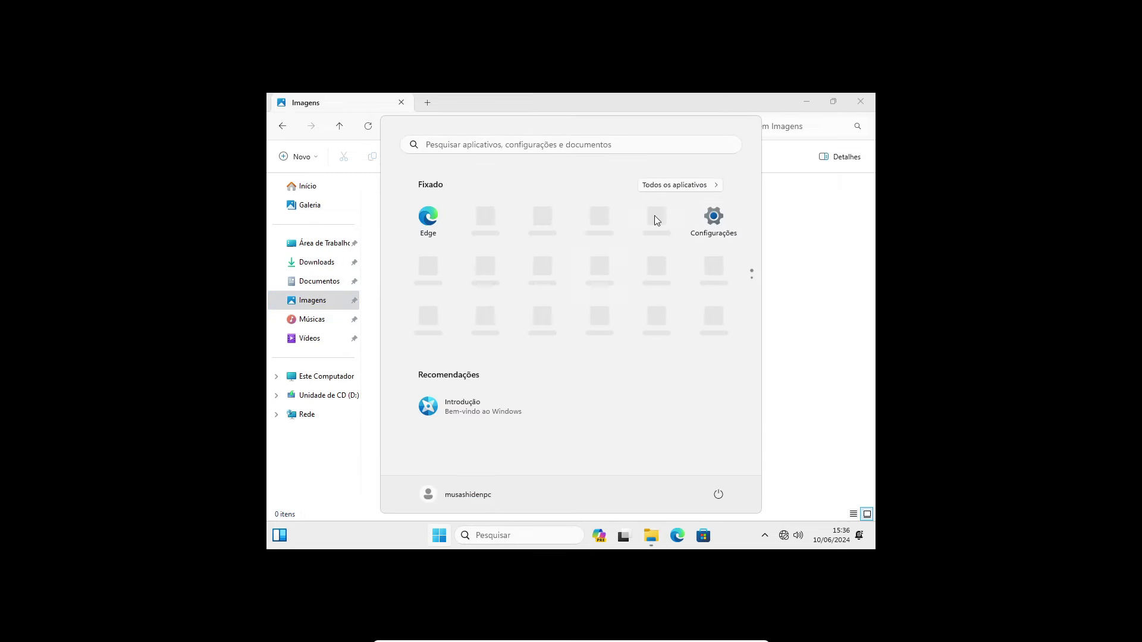
key("super+i")
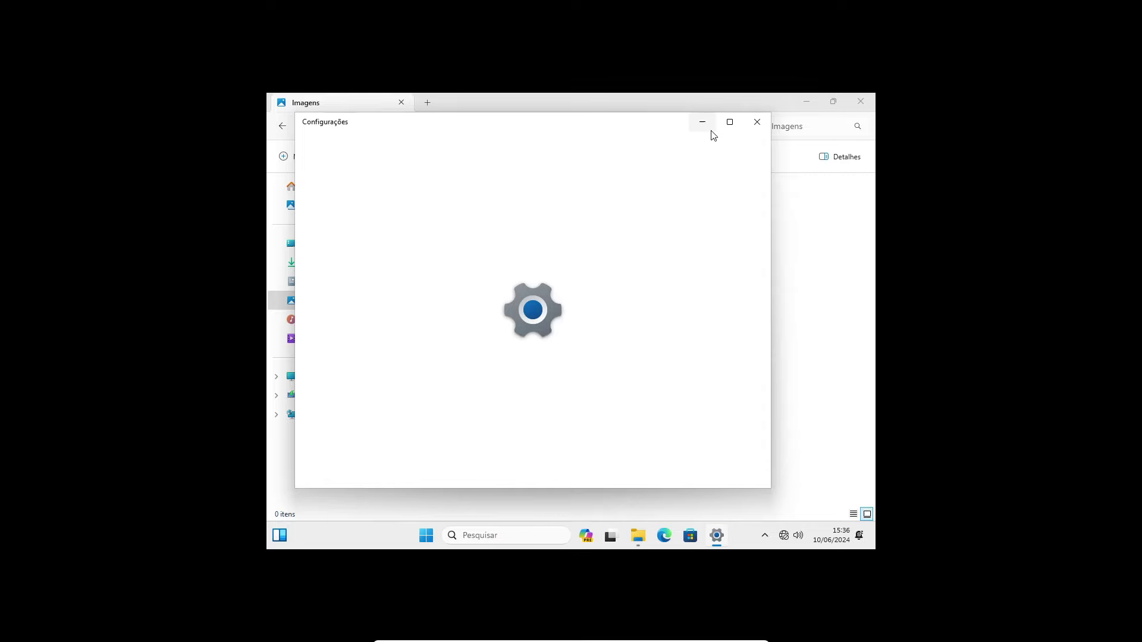
left_click(730, 122)
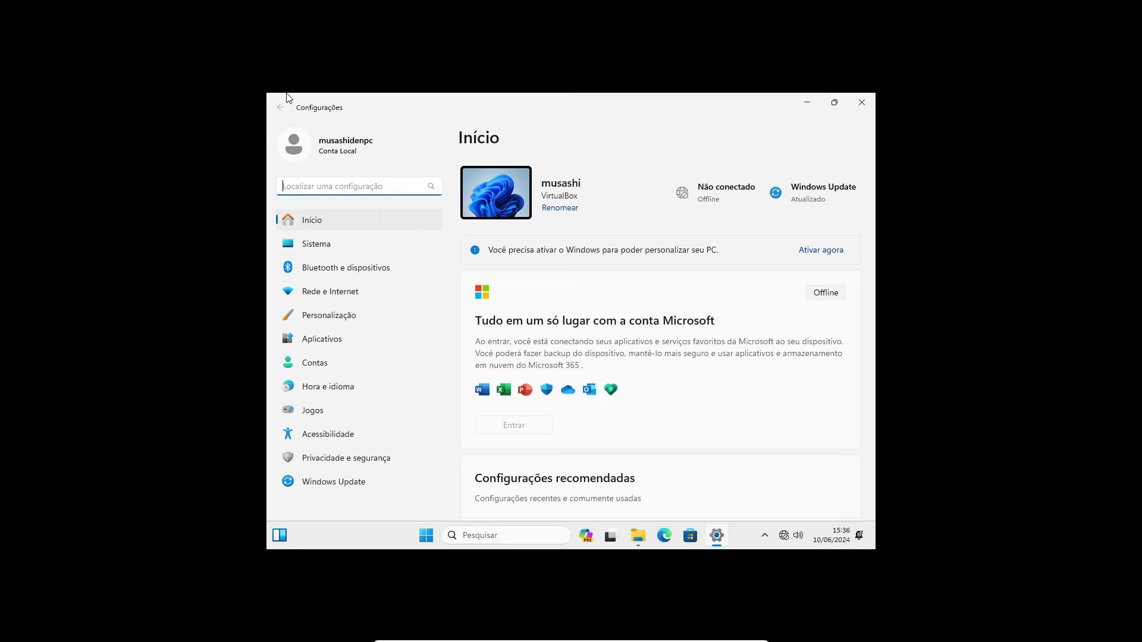
left_click(359, 322)
scroll(766, 285, "down", 2)
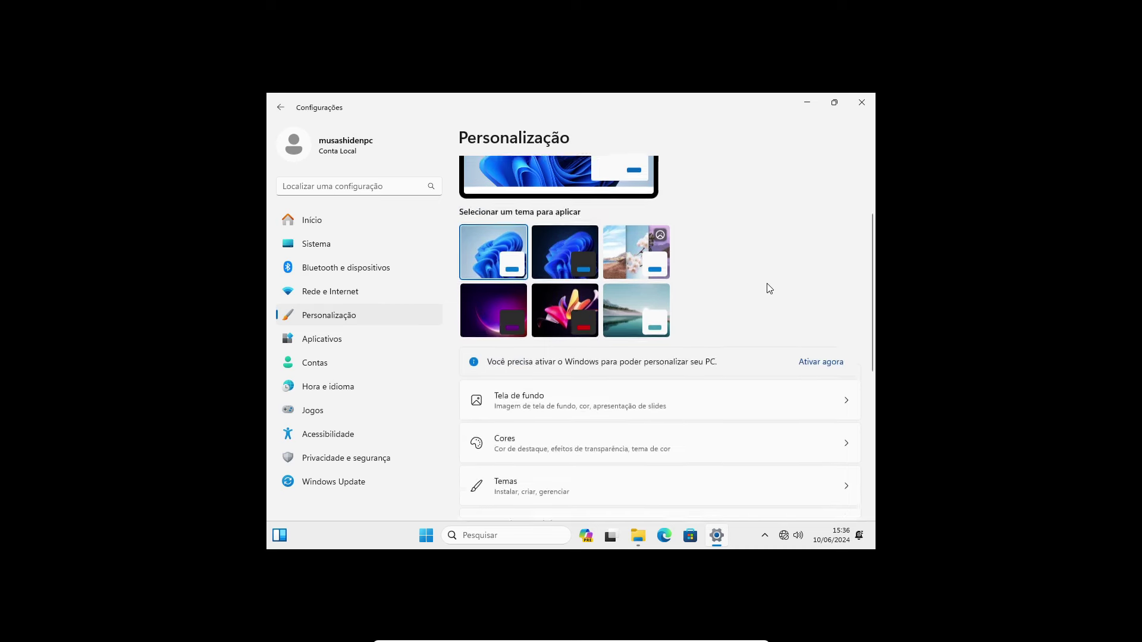
scroll(767, 284, "down", 2)
left_click(559, 351)
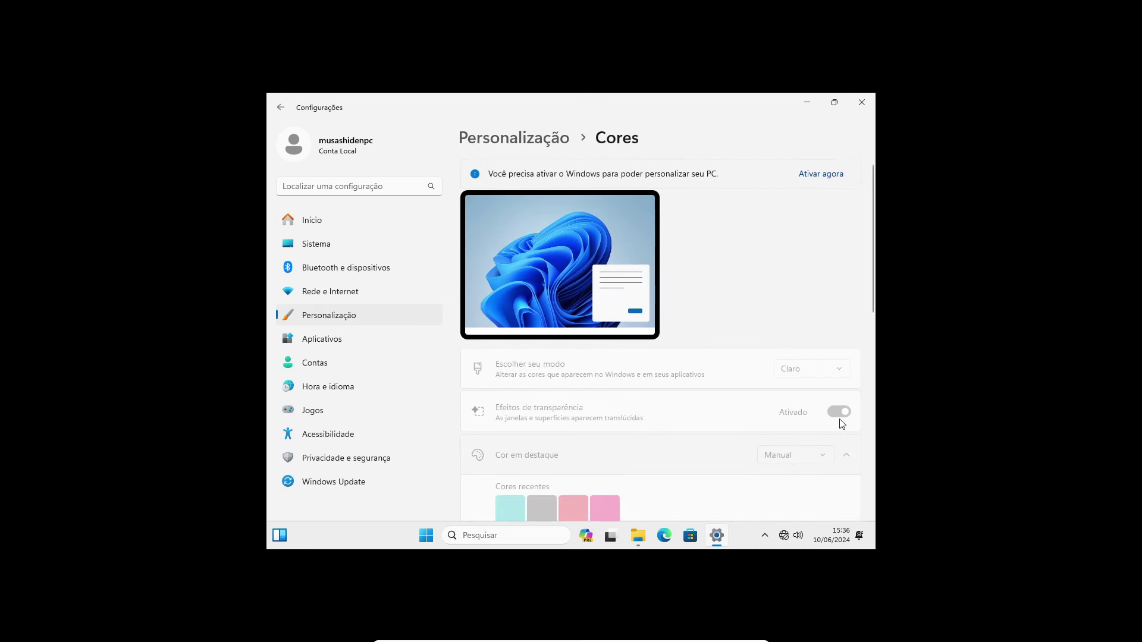
scroll(714, 306, "down", 8)
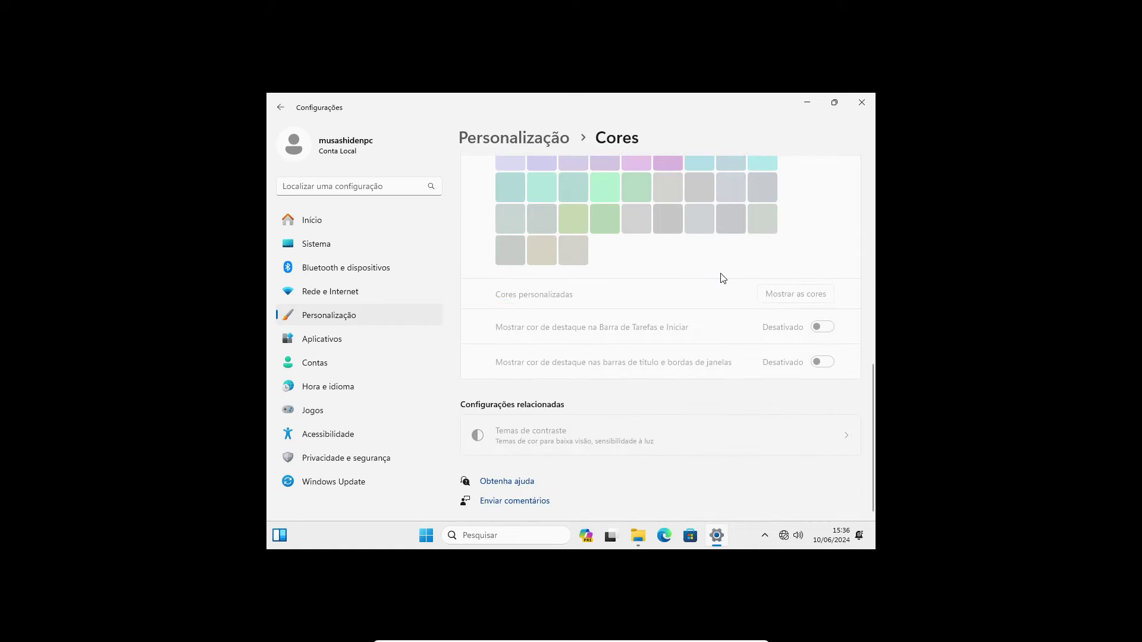
left_click(862, 102)
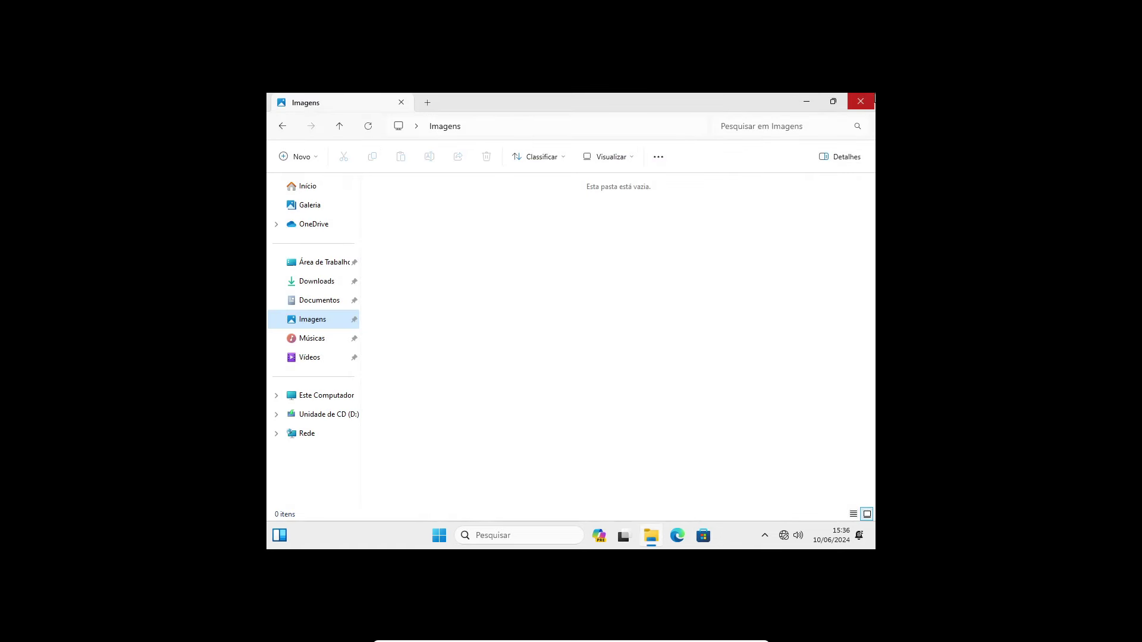
left_click(861, 102)
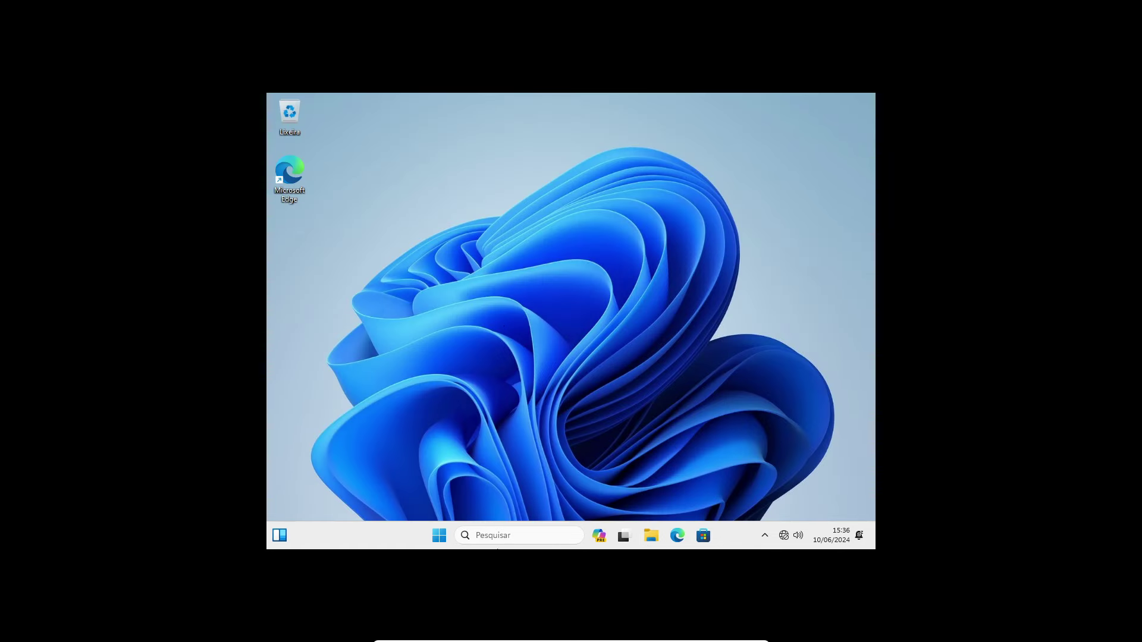
Check the Windows activation notice on the Settings home page, close Settings and reopen the Start menu.
left_click(440, 535)
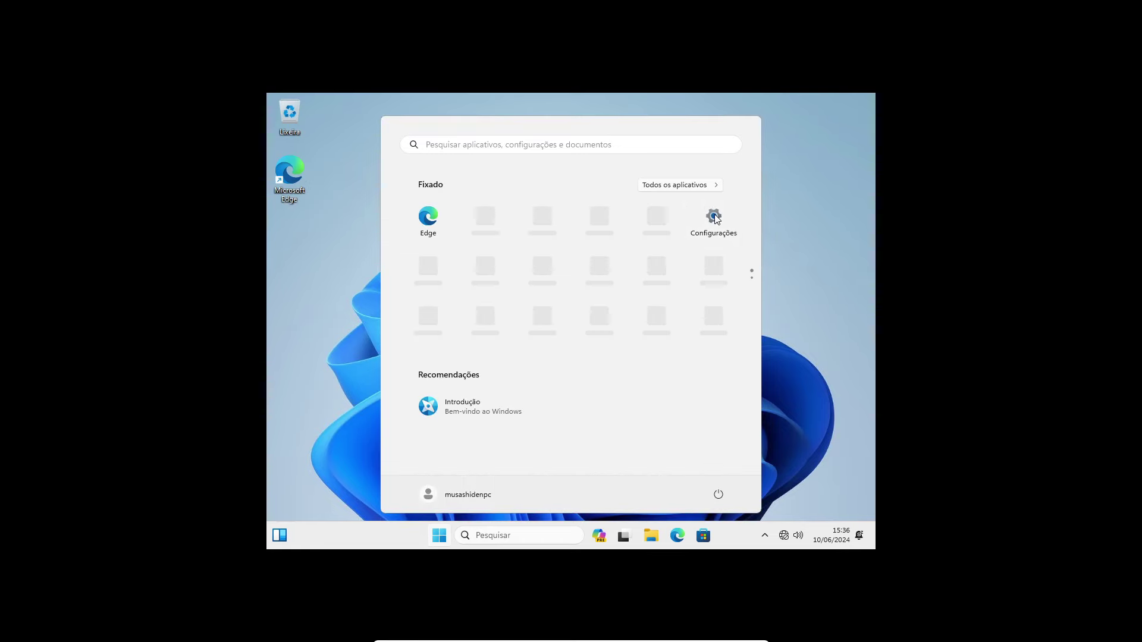
left_click(714, 217)
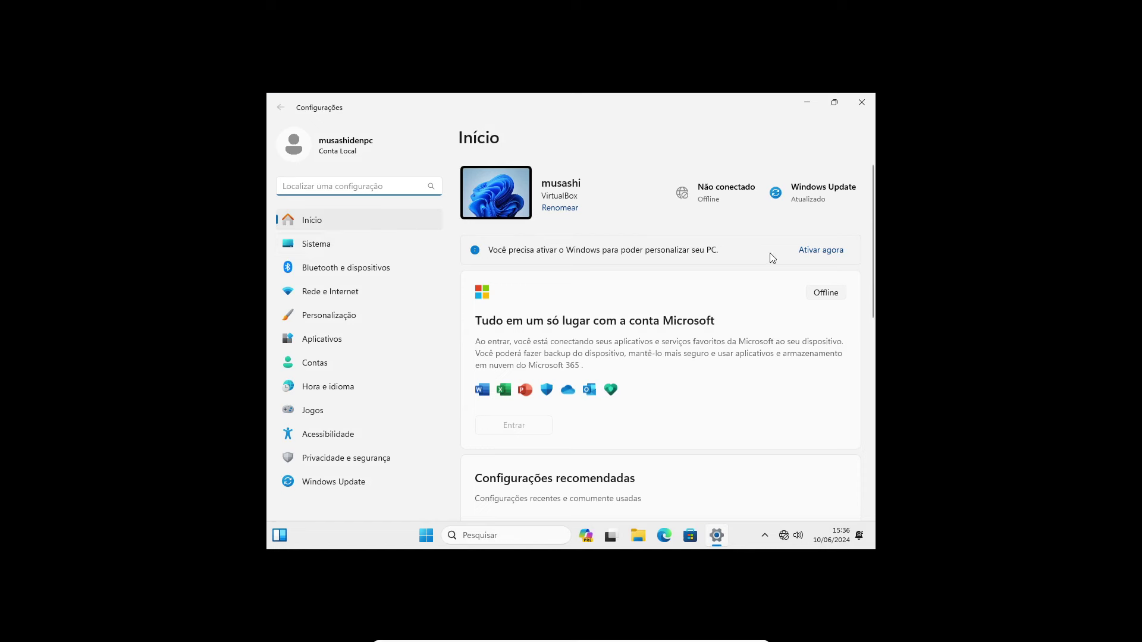
left_click(821, 250)
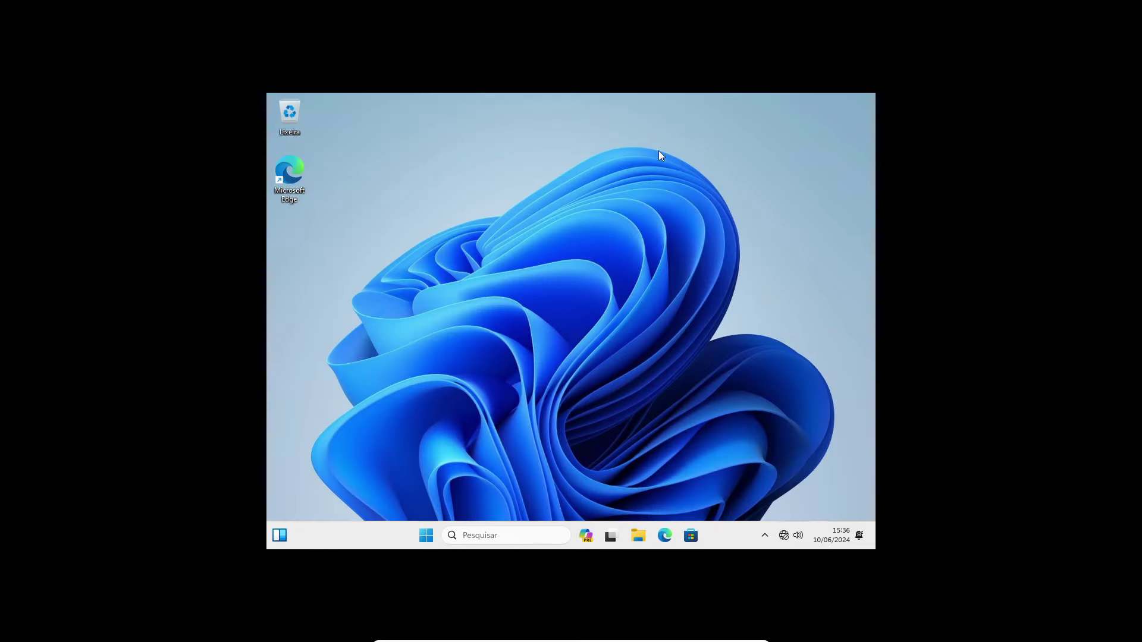
left_click(862, 98)
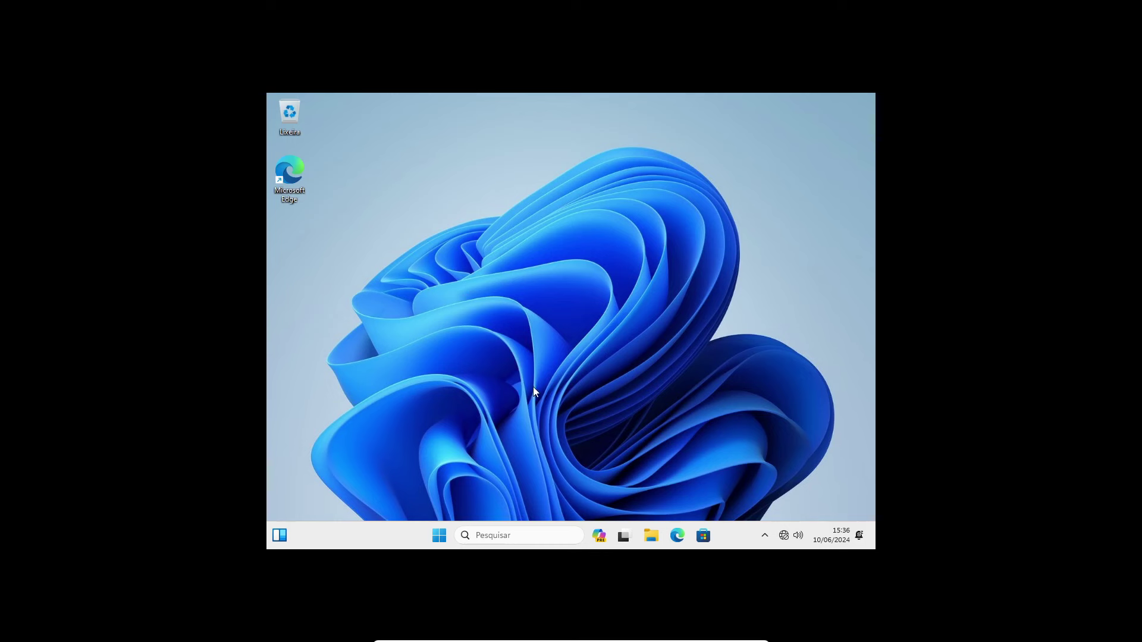
left_click(442, 542)
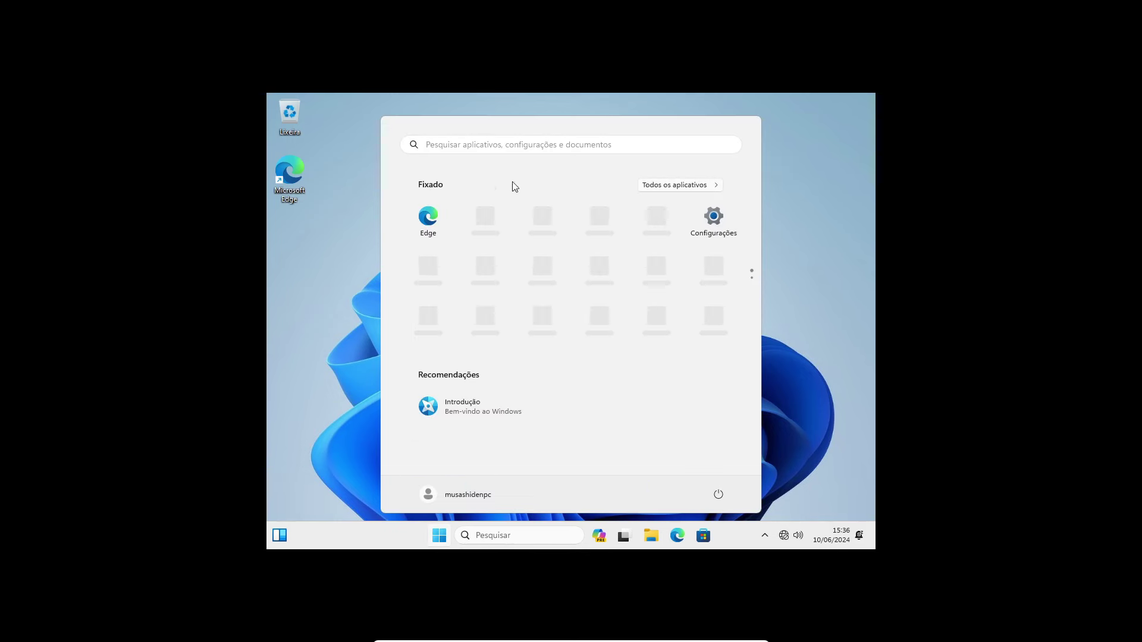
Open Settings and look through the Aplicativos and Privacidade e segurança pages, including the app permissions list.
left_click(717, 218)
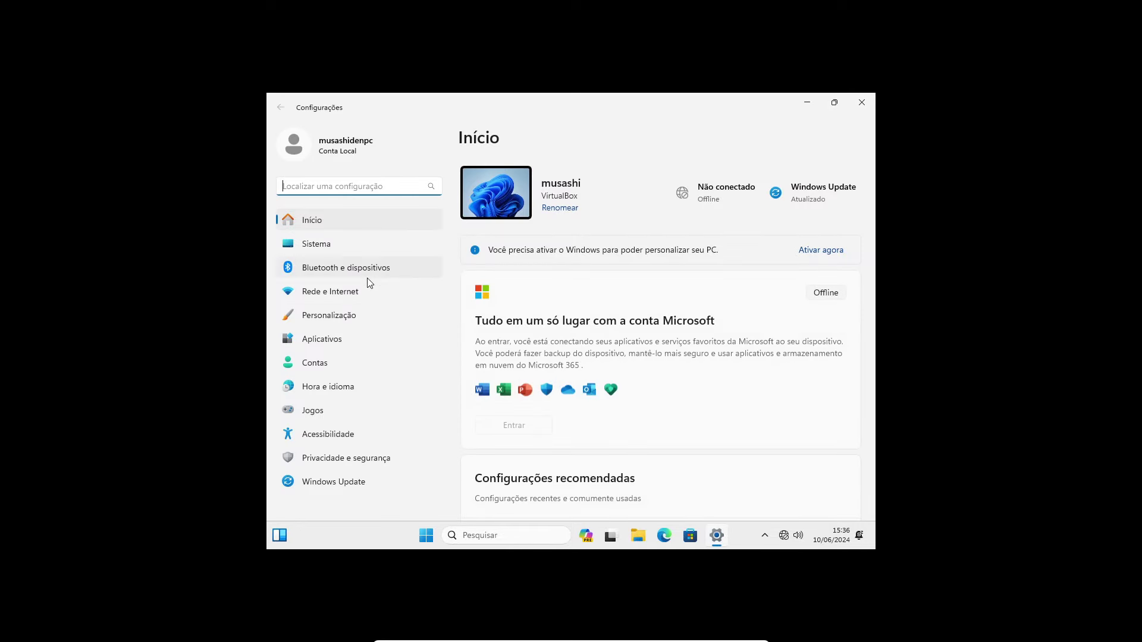
left_click(346, 341)
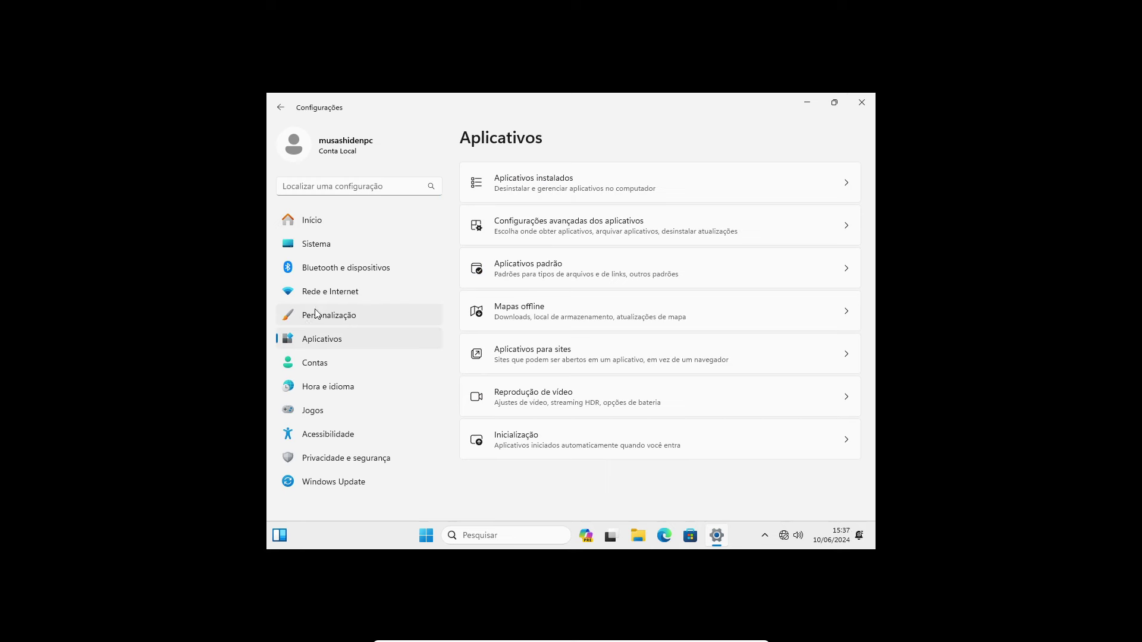
left_click(316, 463)
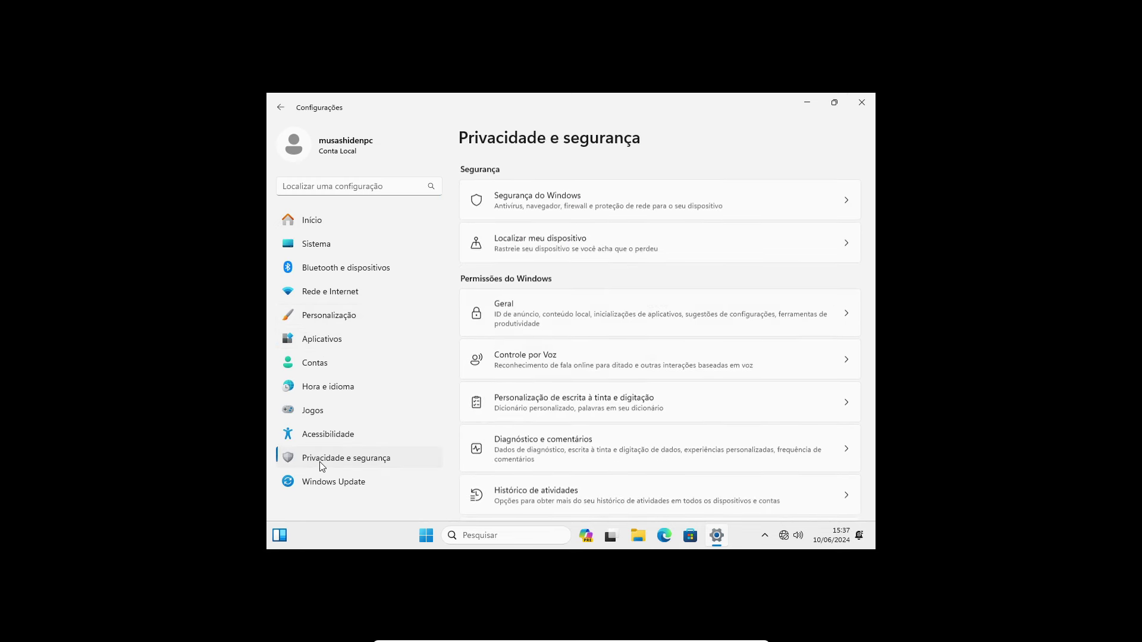
scroll(687, 217, "down", 5)
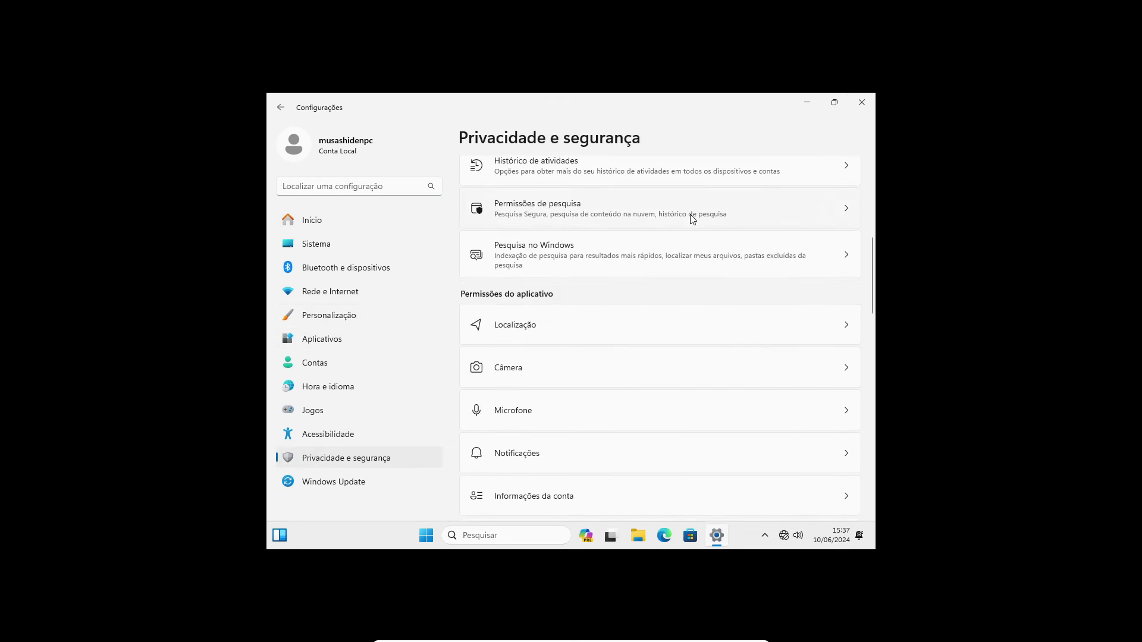
Review the Permissões de pesquisa options, then close Settings and take the virtual machine out of full screen.
left_click(670, 221)
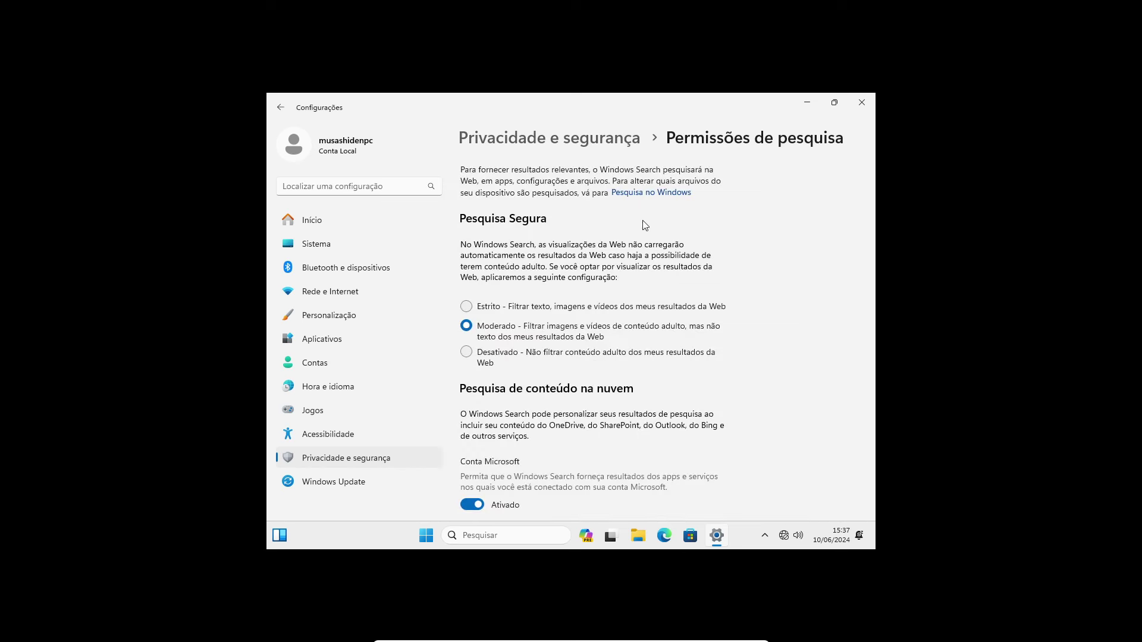
scroll(645, 225, "down", 2)
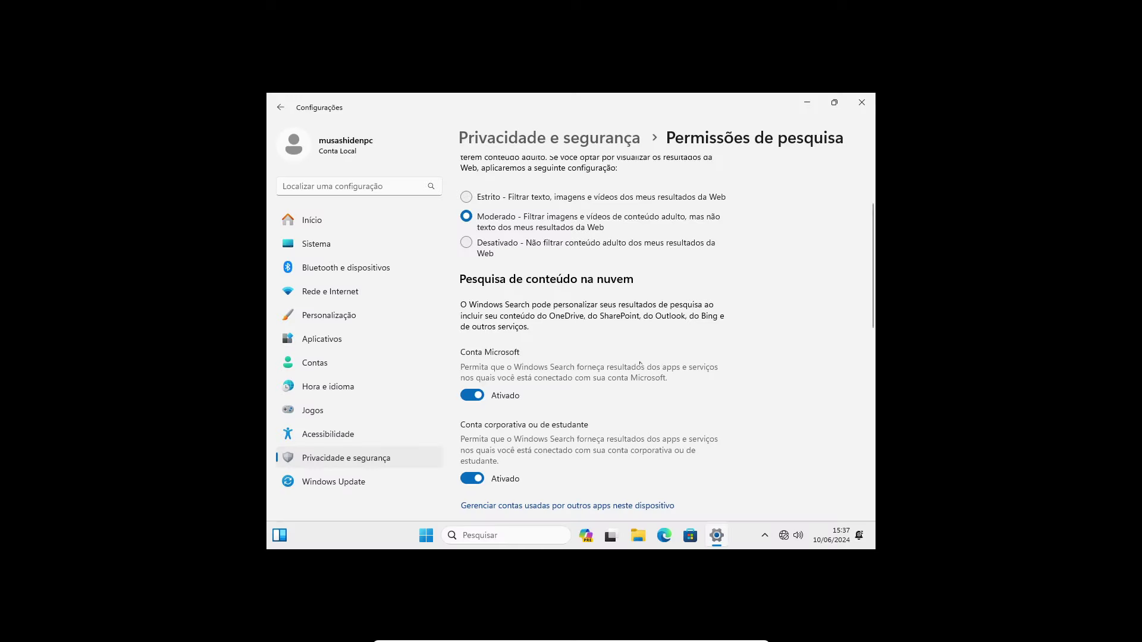
left_click(862, 102)
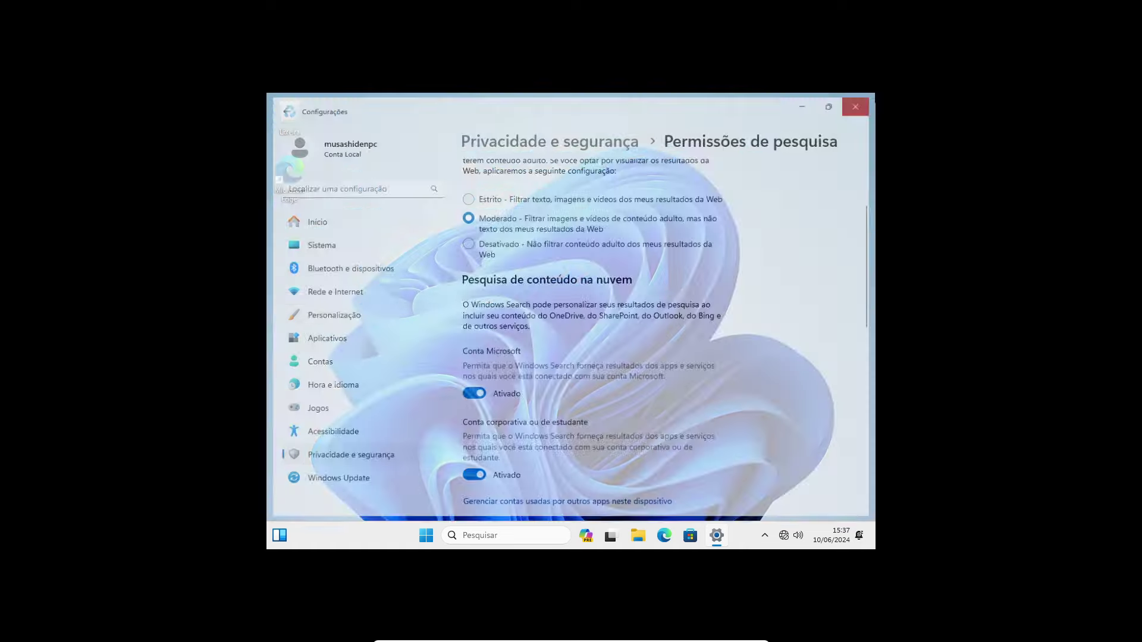
key("ctrl+f")
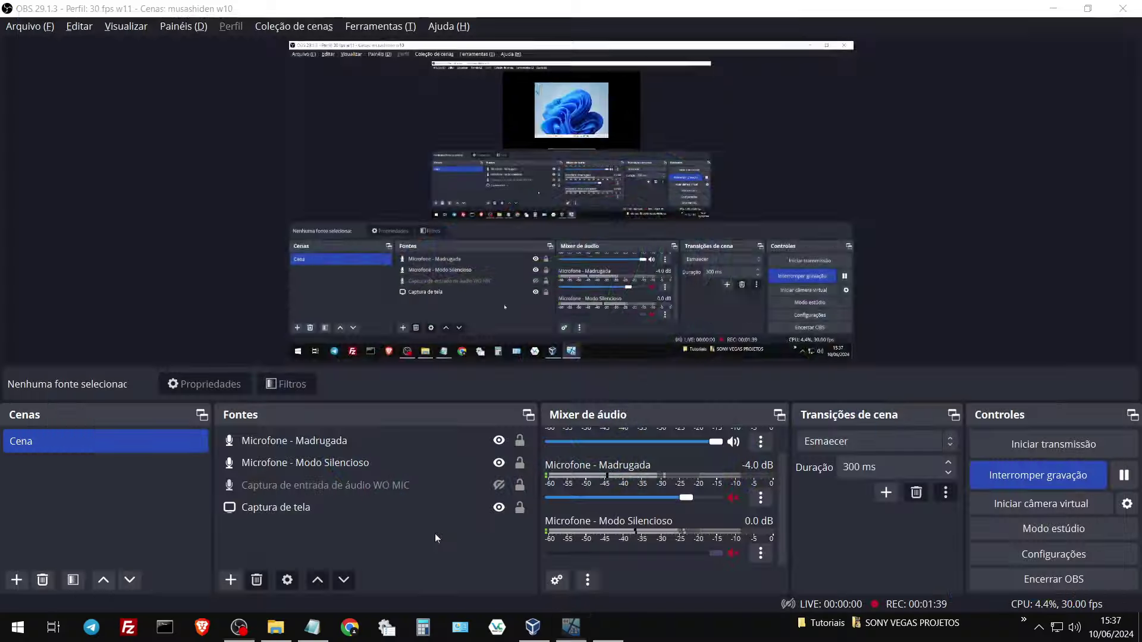